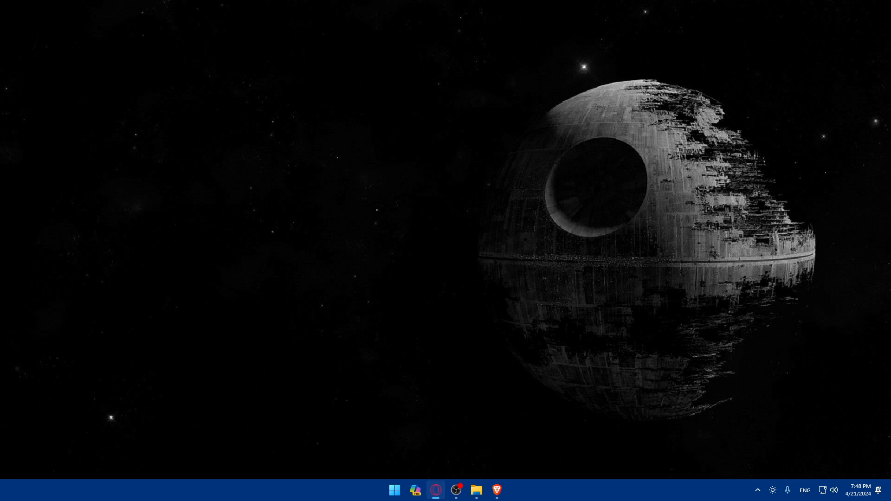
Open the Brave browser and go to canva.com
{"action": "left_click", "coordinate": [182, 260]}
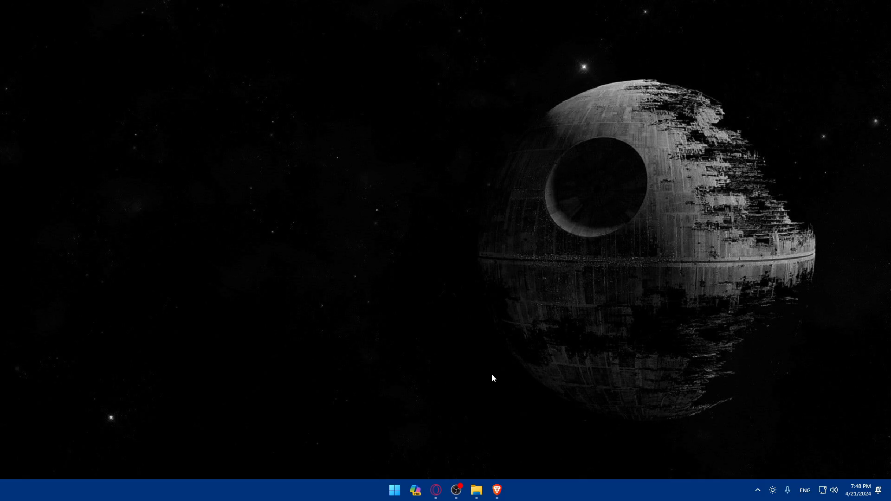
{"action": "left_click", "coordinate": [497, 490]}
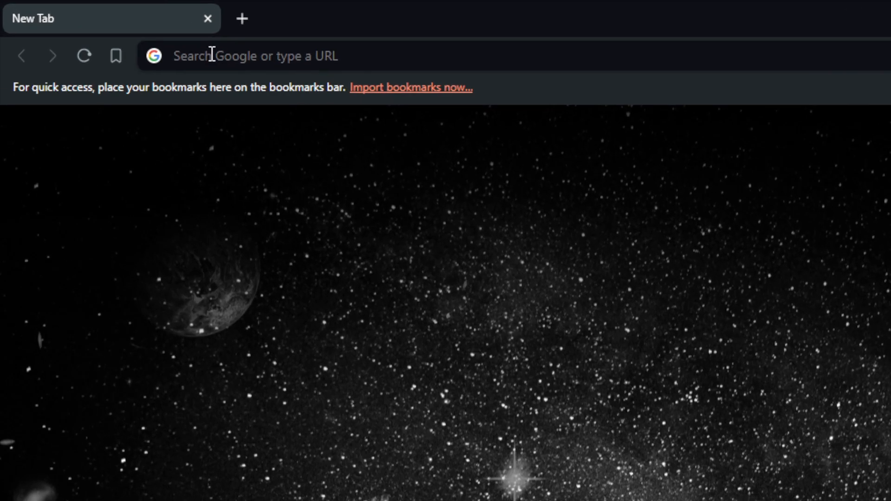
{"action": "left_click", "coordinate": [106, 27]}
{"action": "type", "text": "can"}
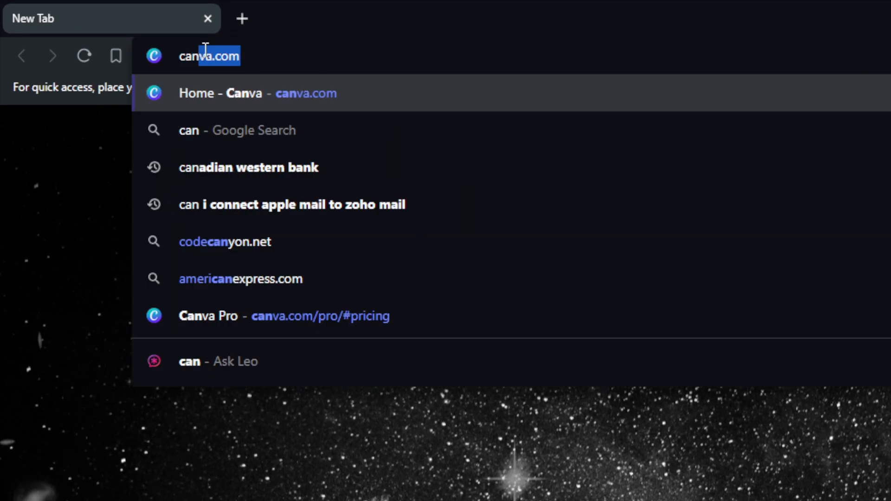
{"action": "type", "text": "va0"}
{"action": "key", "text": "BackSpace"}
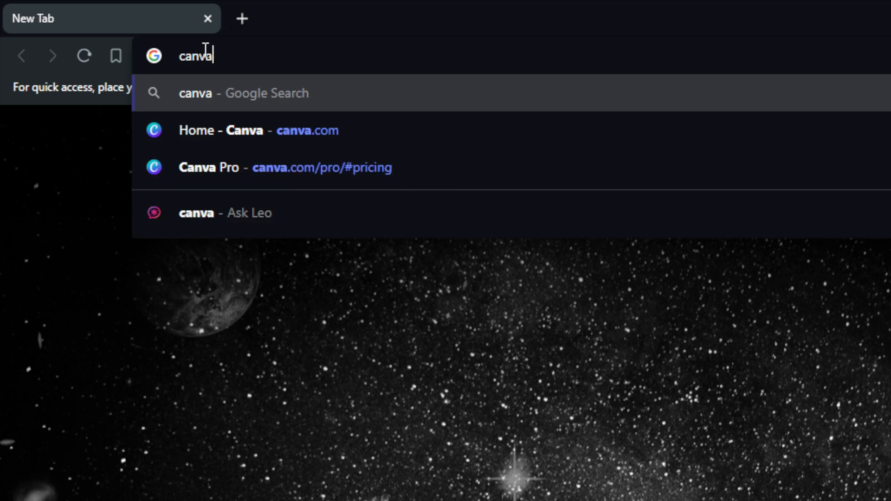
{"action": "type", "text": ".com"}
{"action": "key", "text": "Return"}
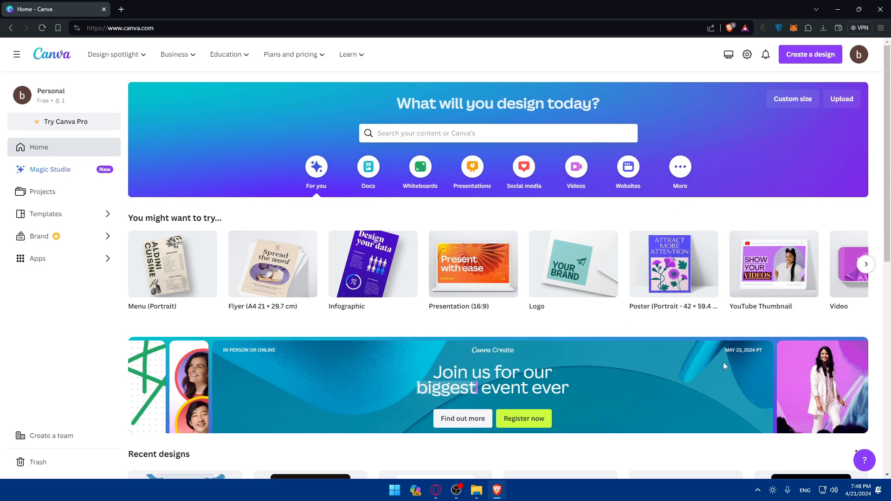
Open canva.com in a private window and view the login options, then close them
{"action": "key", "text": "ctrl+shift+n"}
{"action": "type", "text": "canva.com"}
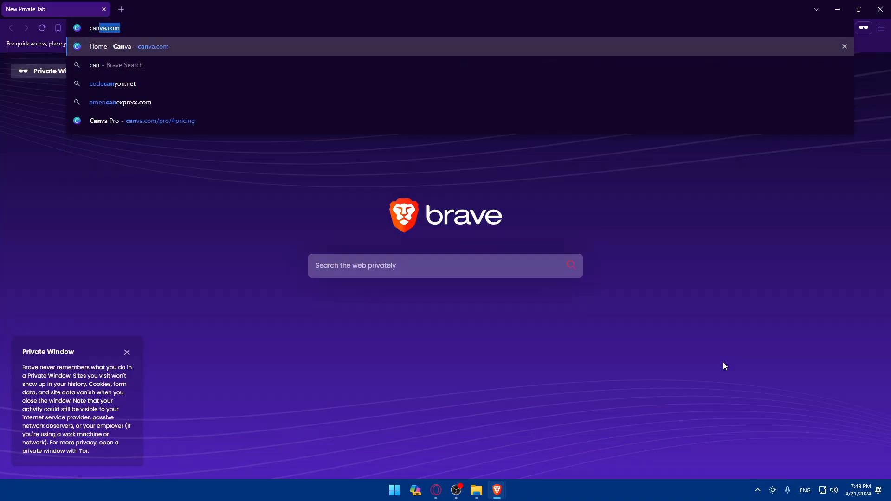
{"action": "key", "text": "Return"}
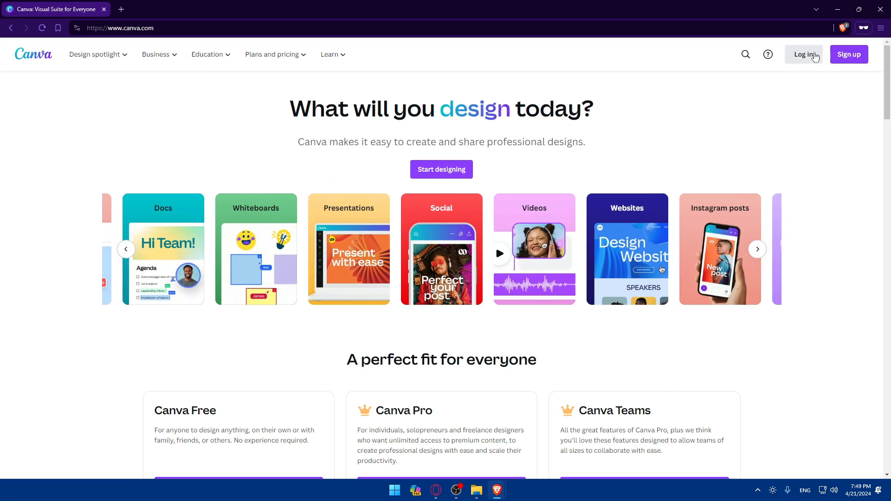
{"action": "left_click", "coordinate": [814, 56]}
{"action": "left_click", "coordinate": [342, 278]}
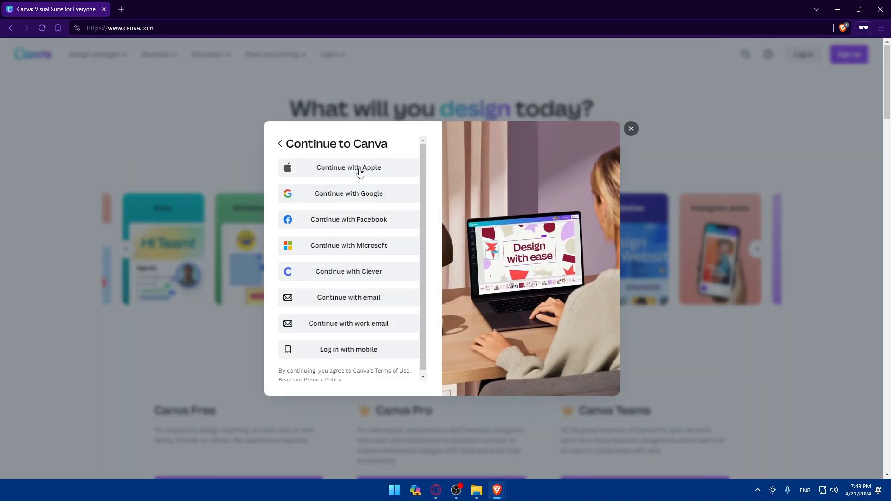
{"action": "left_click", "coordinate": [631, 129]}
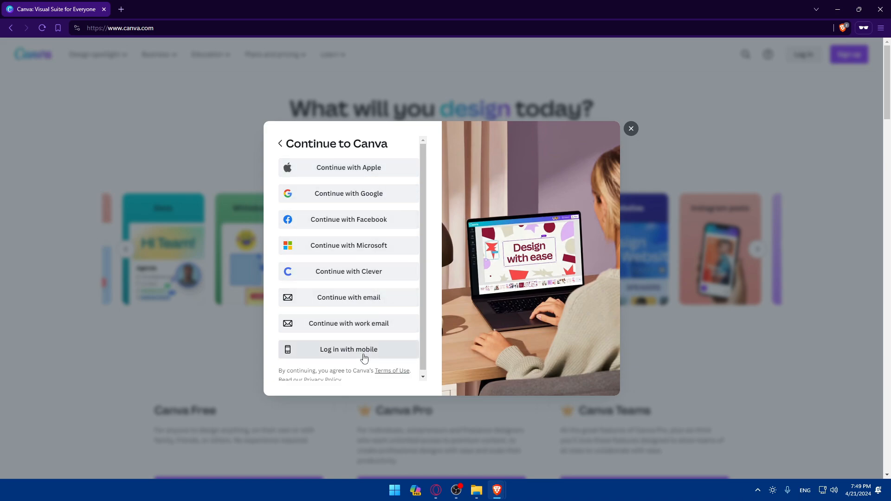
{"action": "left_click", "coordinate": [631, 129]}
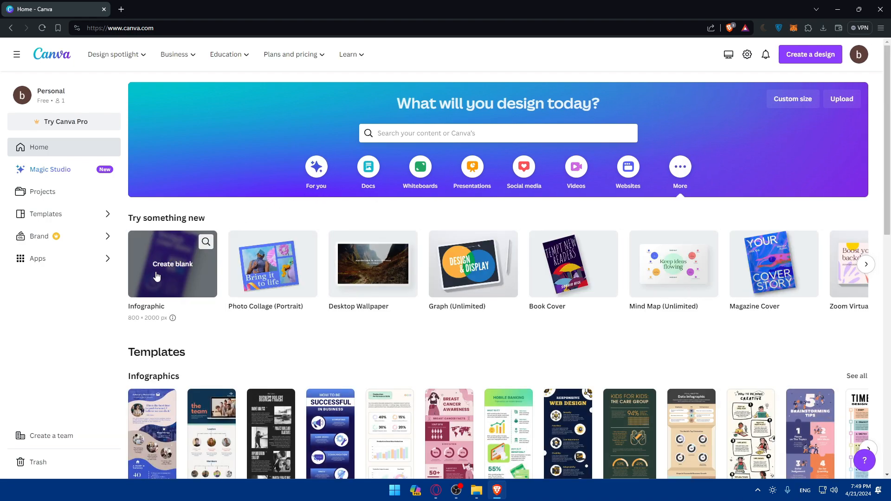
Search the templates for newsletter
{"action": "left_click", "coordinate": [866, 264]}
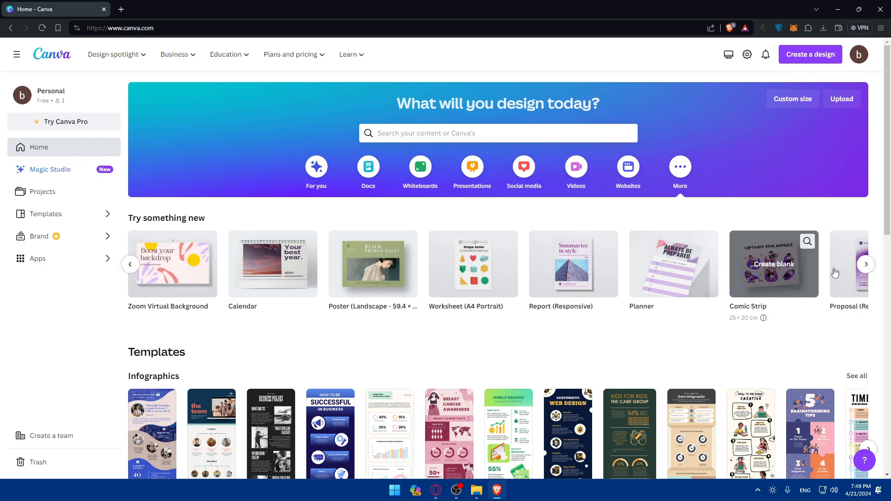
{"action": "left_click", "coordinate": [866, 264]}
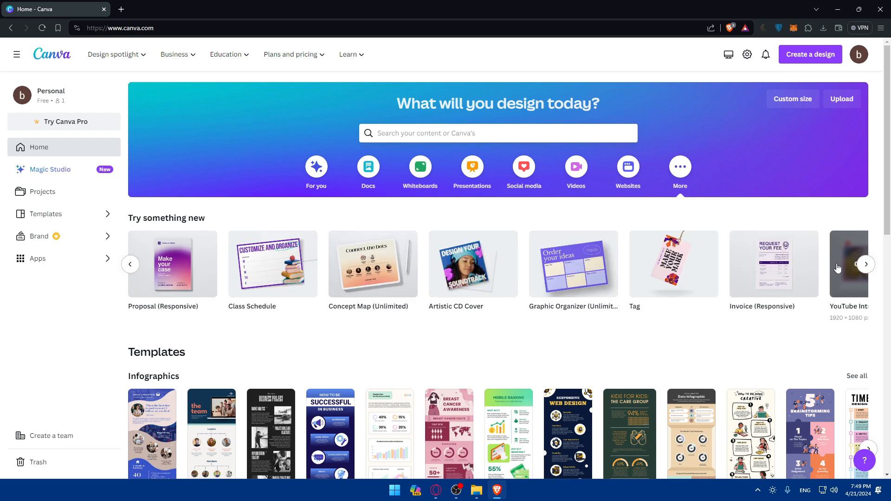
{"action": "left_click", "coordinate": [457, 133]}
{"action": "type", "text": "news"}
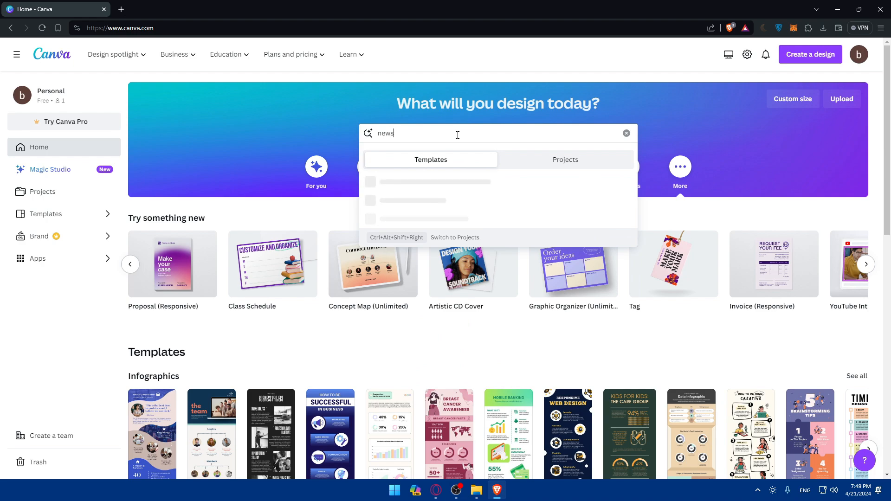
{"action": "type", "text": "letter"}
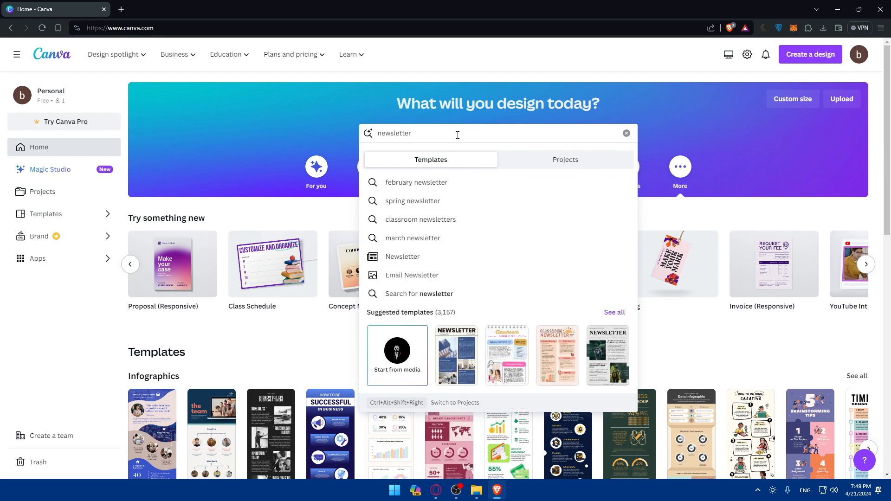
{"action": "key", "text": "Return"}
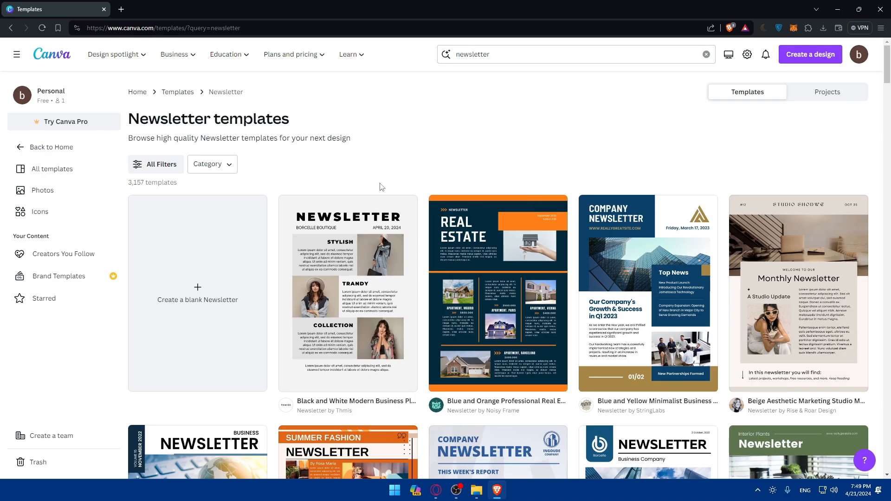
Filter the newsletter templates to Free price and black colour
{"action": "scroll", "coordinate": [379, 186], "scroll_direction": "down", "scroll_amount": 10}
{"action": "scroll", "coordinate": [380, 187], "scroll_direction": "up", "scroll_amount": 10}
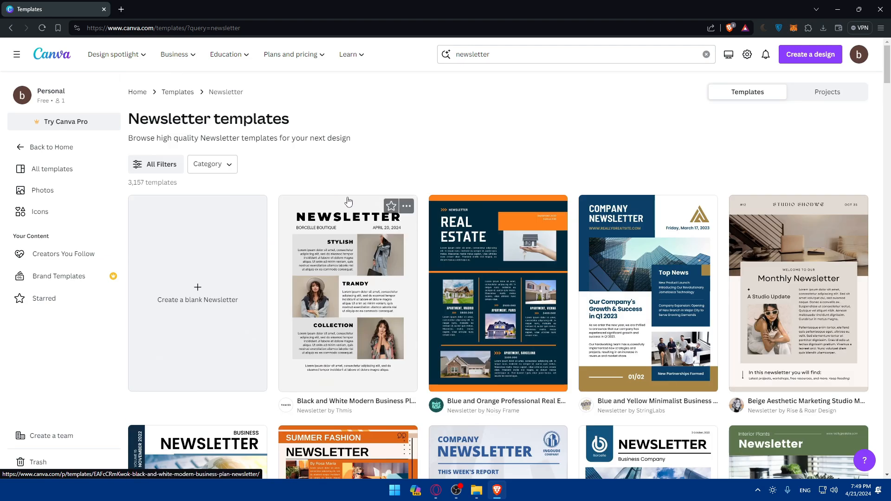
{"action": "left_click", "coordinate": [162, 165]}
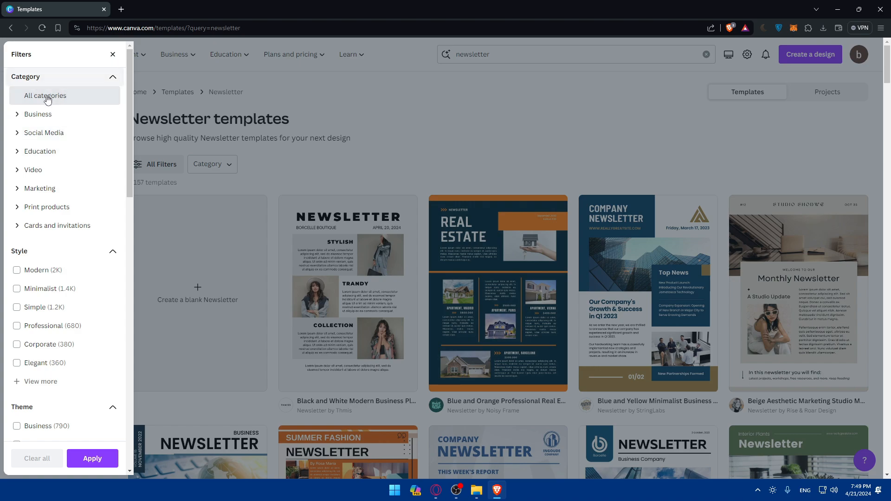
{"action": "scroll", "coordinate": [105, 85], "scroll_direction": "down", "scroll_amount": 2}
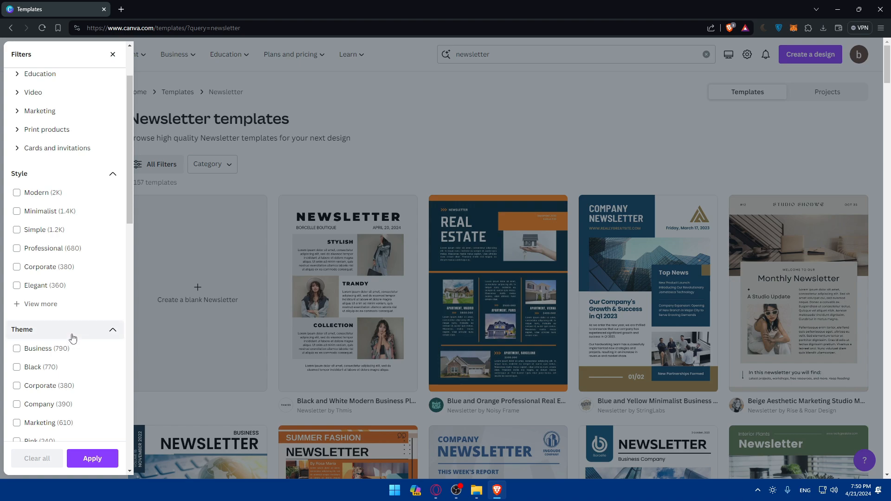
{"action": "scroll", "coordinate": [74, 341], "scroll_direction": "down", "scroll_amount": 2}
{"action": "scroll", "coordinate": [51, 265], "scroll_direction": "down", "scroll_amount": 4}
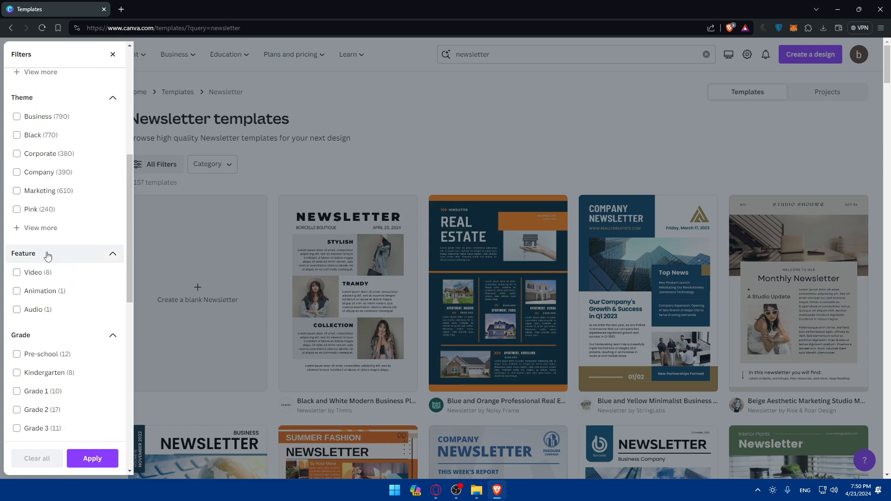
{"action": "scroll", "coordinate": [47, 256], "scroll_direction": "down", "scroll_amount": 2}
{"action": "scroll", "coordinate": [55, 299], "scroll_direction": "down", "scroll_amount": 10}
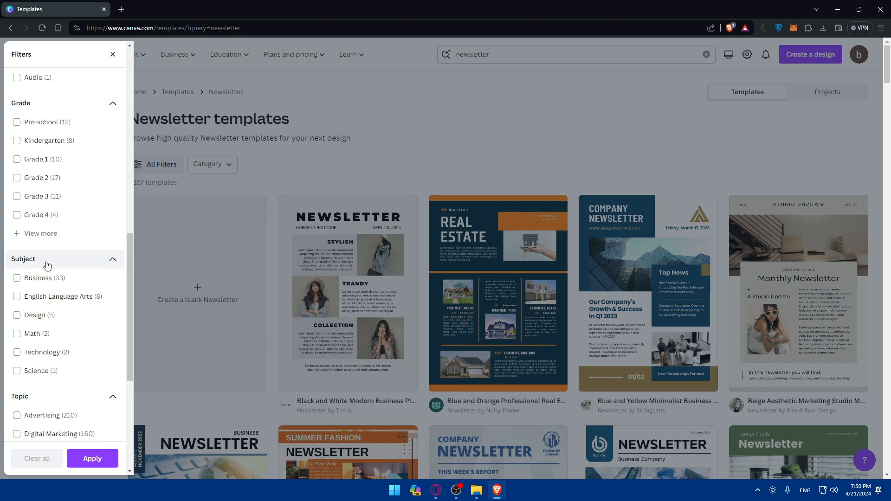
{"action": "scroll", "coordinate": [54, 232], "scroll_direction": "down", "scroll_amount": 1}
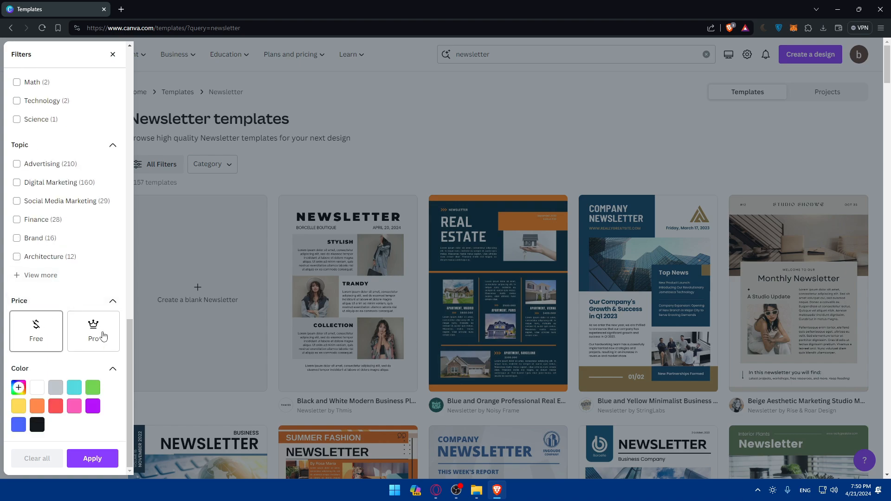
{"action": "left_click", "coordinate": [93, 323]}
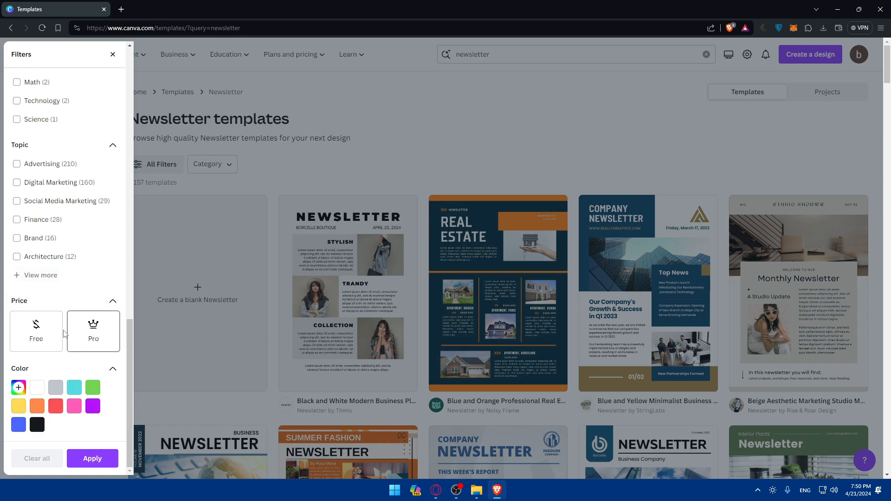
{"action": "left_click", "coordinate": [42, 325]}
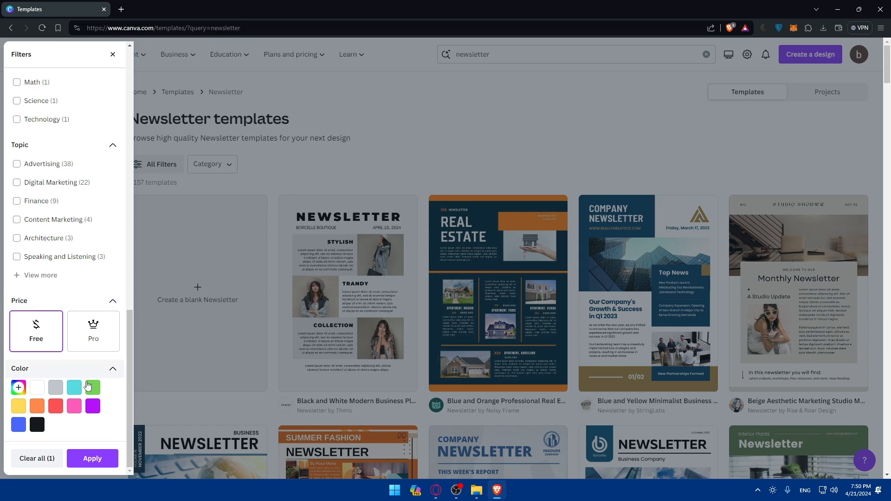
{"action": "left_click", "coordinate": [39, 425]}
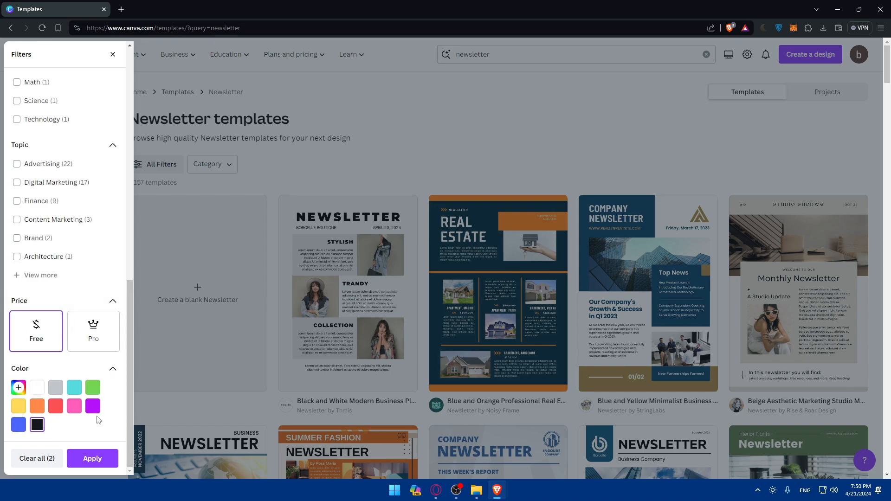
{"action": "left_click", "coordinate": [91, 459]}
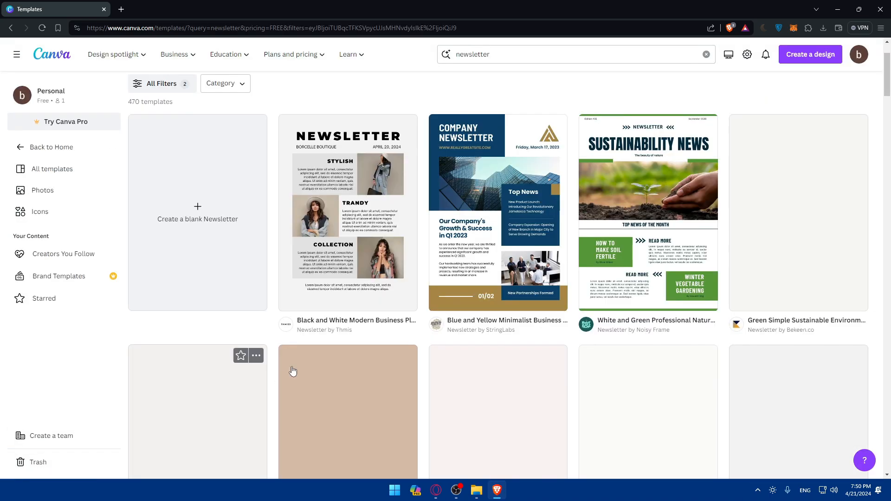
Browse the filtered templates and open the Blue and Brown Minimalist Company Newsletter preview
{"action": "scroll", "coordinate": [354, 308], "scroll_direction": "down", "scroll_amount": 5}
{"action": "scroll", "coordinate": [354, 308], "scroll_direction": "down", "scroll_amount": 10}
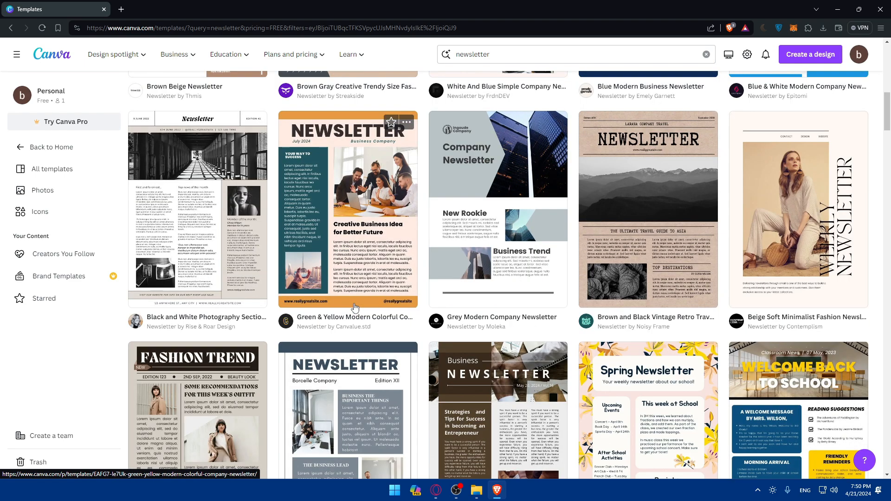
{"action": "scroll", "coordinate": [355, 307], "scroll_direction": "down", "scroll_amount": 2}
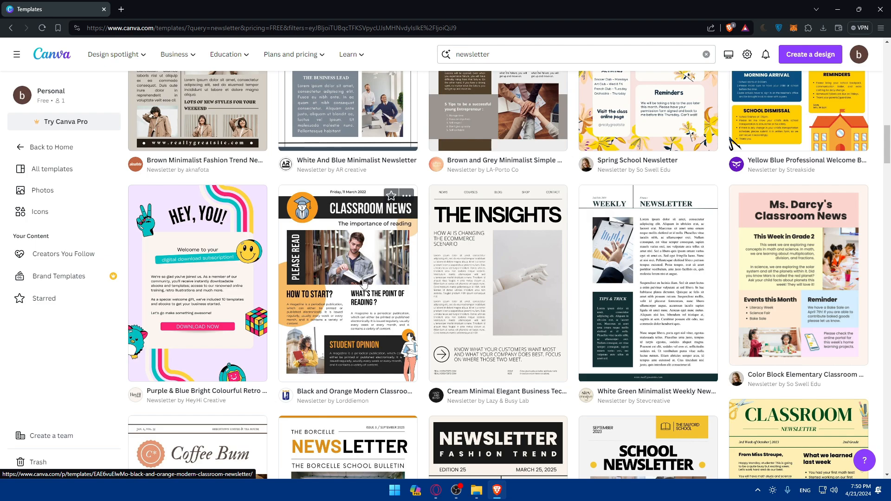
{"action": "scroll", "coordinate": [394, 352], "scroll_direction": "down", "scroll_amount": 5}
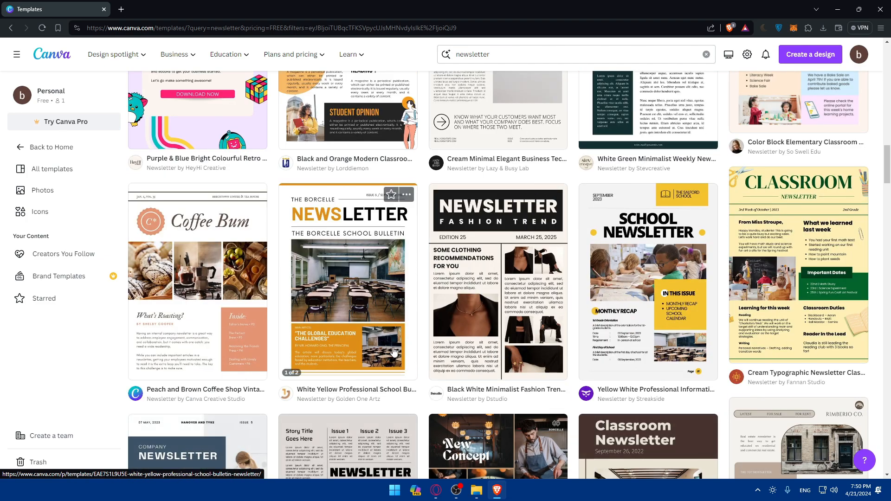
{"action": "scroll", "coordinate": [394, 353], "scroll_direction": "up", "scroll_amount": 4}
{"action": "scroll", "coordinate": [358, 316], "scroll_direction": "down", "scroll_amount": 2}
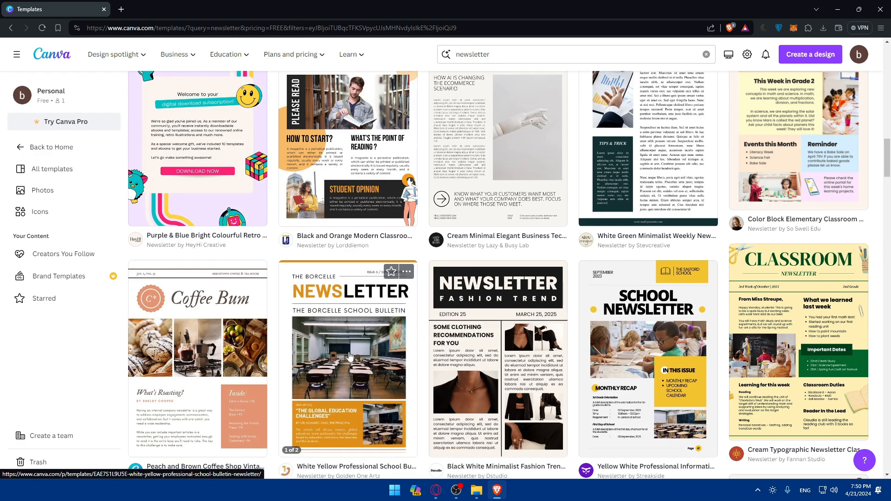
{"action": "scroll", "coordinate": [350, 357], "scroll_direction": "down", "scroll_amount": 6}
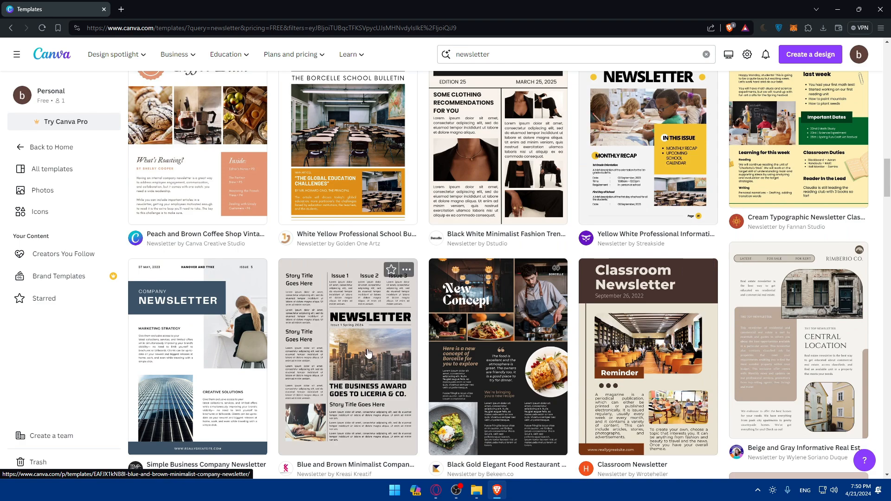
{"action": "left_click", "coordinate": [366, 350]}
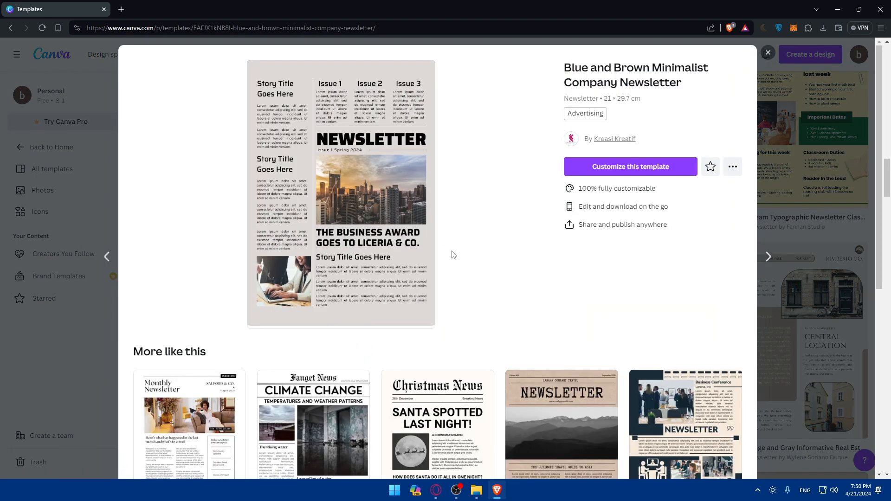
Start customizing the Blue and Brown Minimalist Company Newsletter template in the editor
{"action": "scroll", "coordinate": [453, 255], "scroll_direction": "down", "scroll_amount": 12}
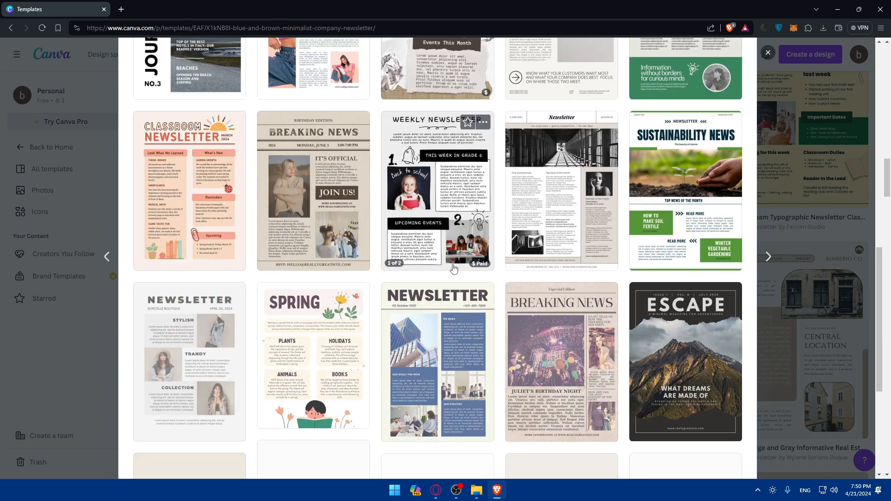
{"action": "scroll", "coordinate": [453, 268], "scroll_direction": "up", "scroll_amount": 12}
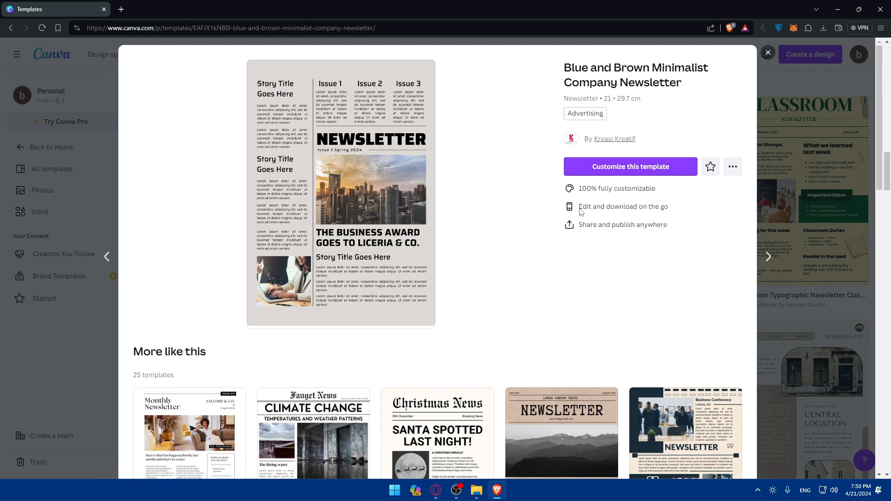
{"action": "left_click", "coordinate": [612, 171]}
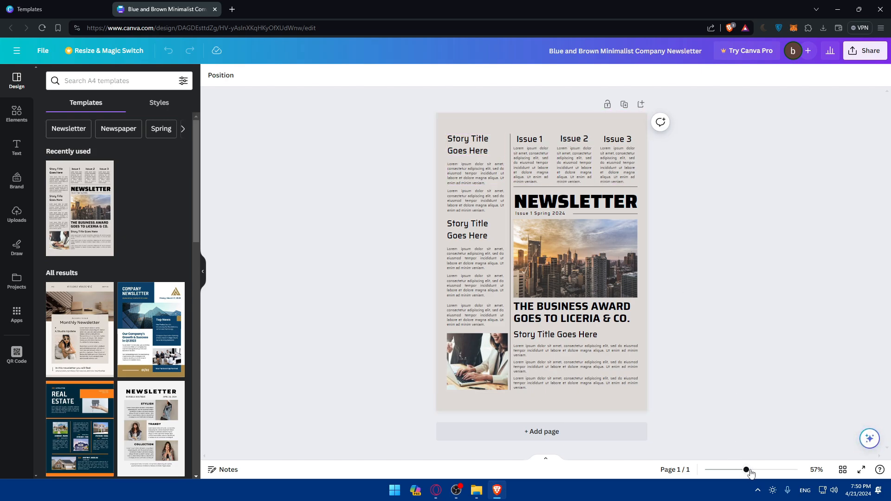
Zoom the page to 109% and bring its top into view
{"action": "left_click_drag", "start_coordinate": [746, 469], "coordinate": [761, 469]}
{"action": "scroll", "coordinate": [599, 278], "scroll_direction": "up", "scroll_amount": 3}
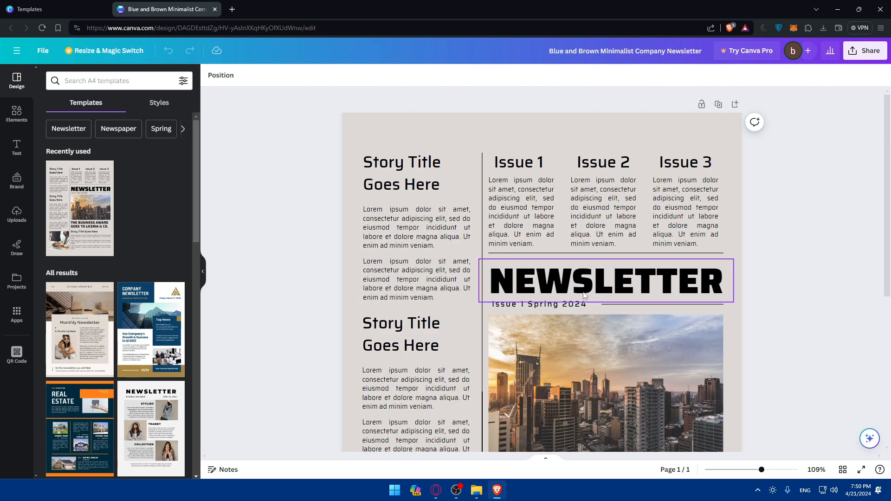
Inspect the template's text blocks and images across the page
{"action": "left_click", "coordinate": [526, 213]}
{"action": "left_click", "coordinate": [604, 204]}
{"action": "left_click", "coordinate": [605, 169]}
{"action": "left_click", "coordinate": [522, 165]}
{"action": "left_click", "coordinate": [552, 355]}
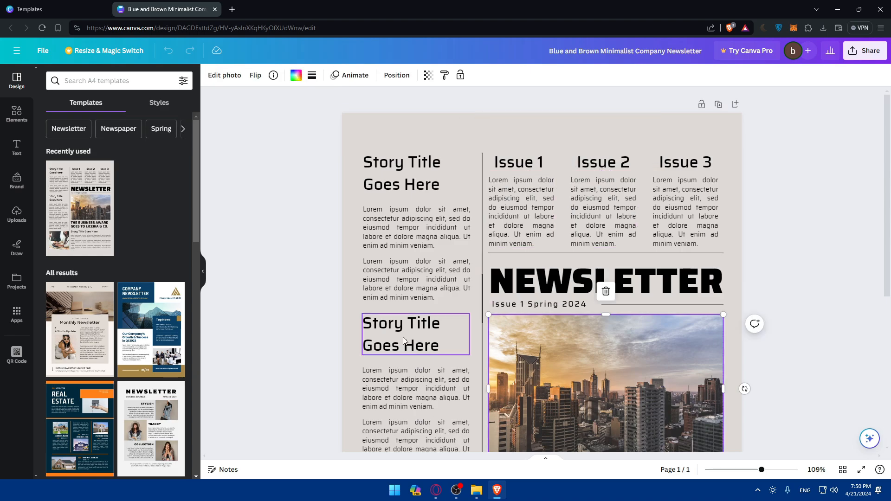
{"action": "left_click", "coordinate": [409, 380]}
{"action": "mouse_move", "coordinate": [761, 470]}
{"action": "left_mouse_down"}
{"action": "mouse_move", "coordinate": [735, 469]}
{"action": "mouse_move", "coordinate": [747, 470]}
{"action": "left_mouse_up"}
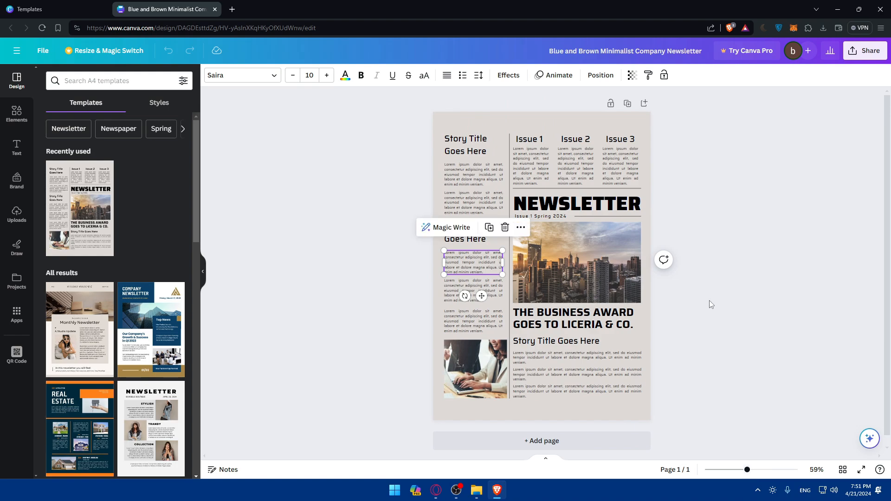
{"action": "left_click", "coordinate": [712, 255]}
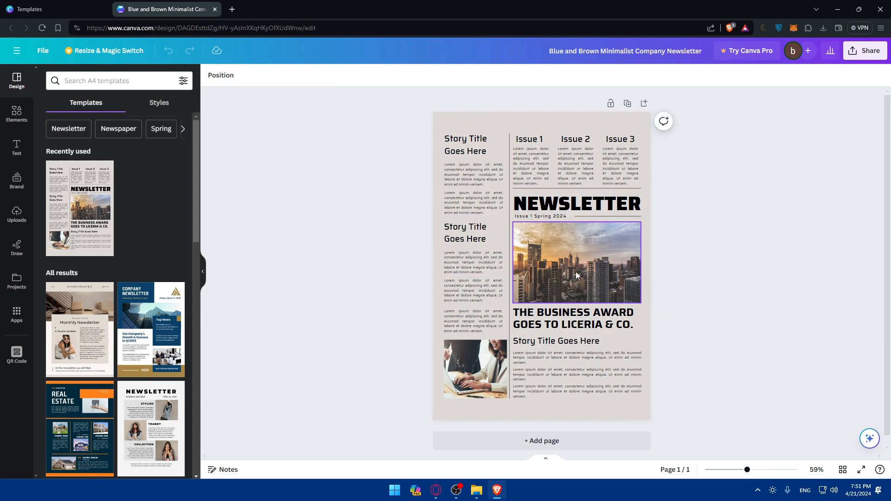
Delete the laptop photo and its empty frame from the bottom of the left column
{"action": "left_click", "coordinate": [477, 370]}
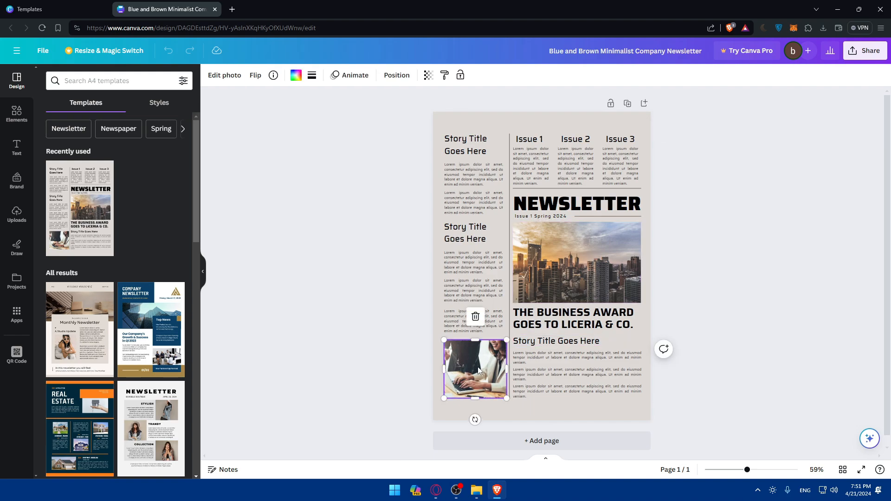
{"action": "key", "text": "Delete"}
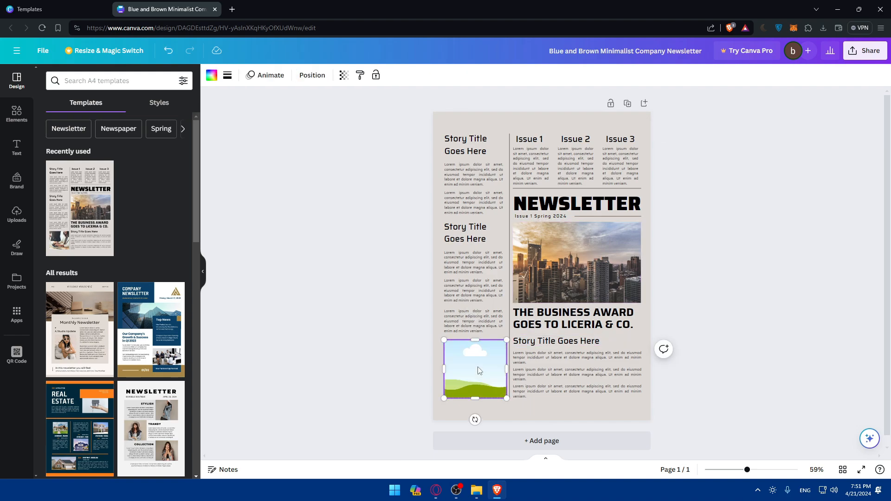
{"action": "key", "text": "Delete"}
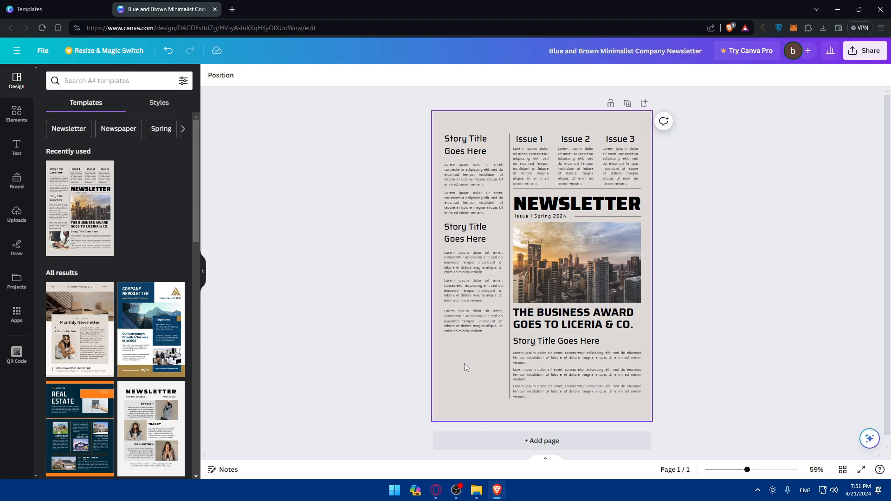
Open the Magic Media AI image generator from the elements library
{"action": "left_click", "coordinate": [17, 114]}
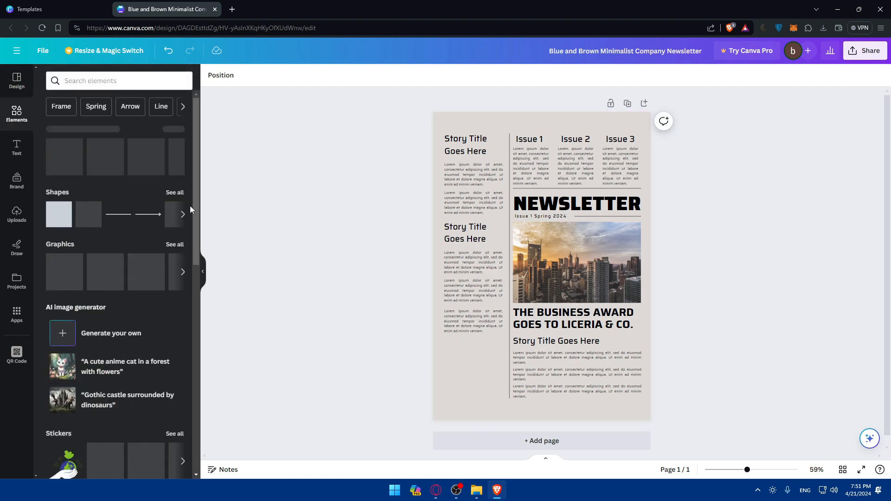
{"action": "scroll", "coordinate": [102, 209], "scroll_direction": "down", "scroll_amount": 3}
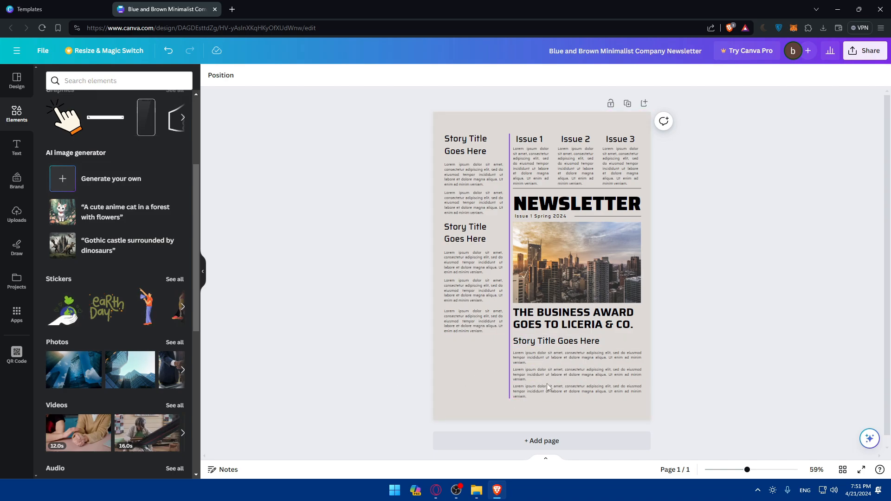
{"action": "left_click", "coordinate": [123, 208]}
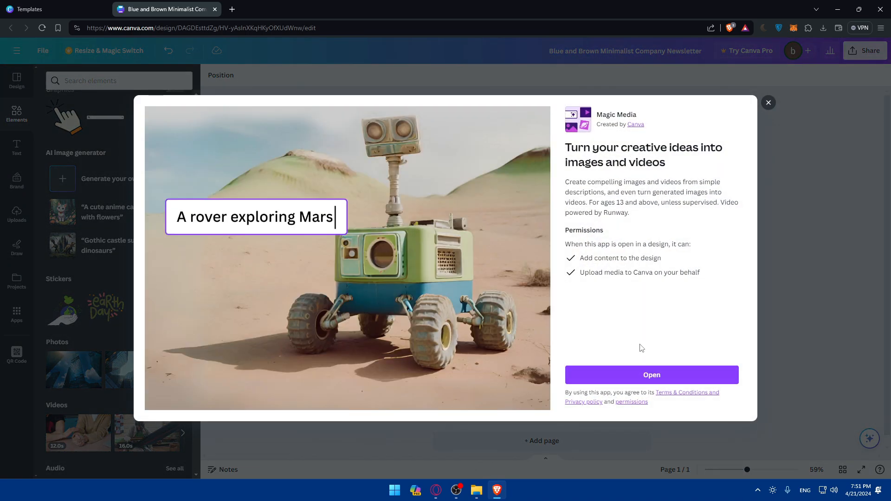
{"action": "left_click", "coordinate": [664, 376]}
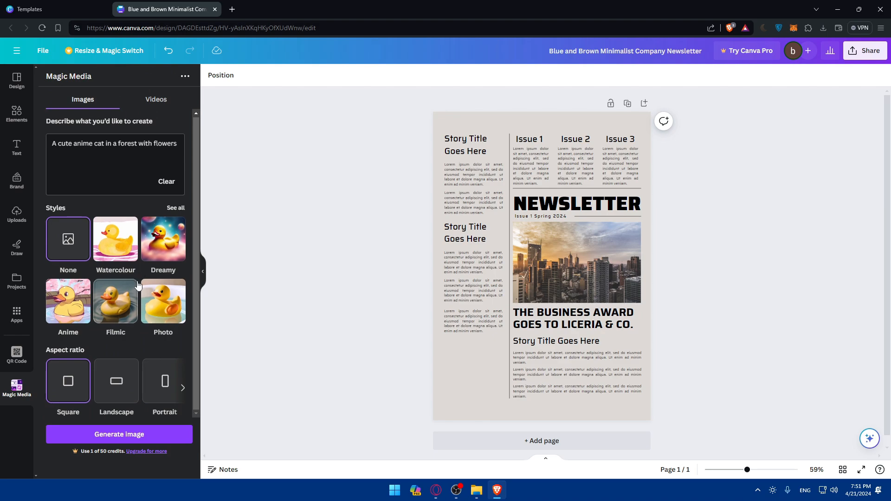
Generate AI images with the prompt "high buildings"
{"action": "left_click_drag", "start_coordinate": [178, 150], "coordinate": [38, 147]}
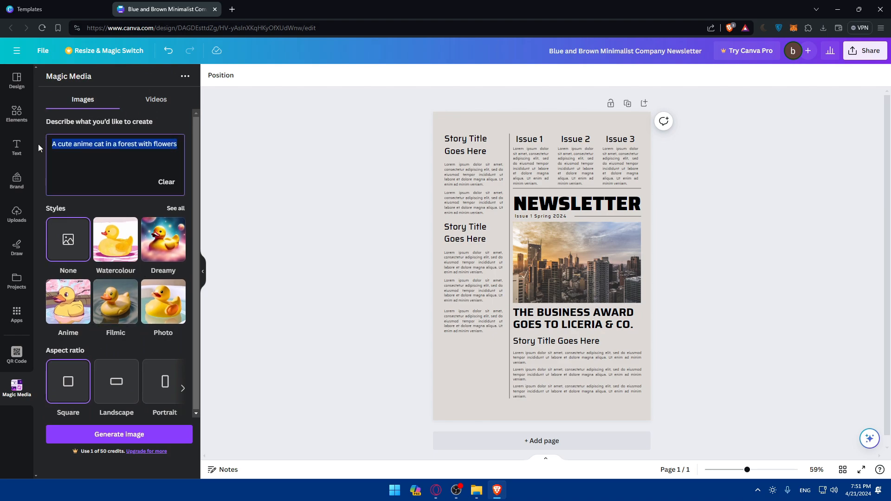
{"action": "type", "text": "building"}
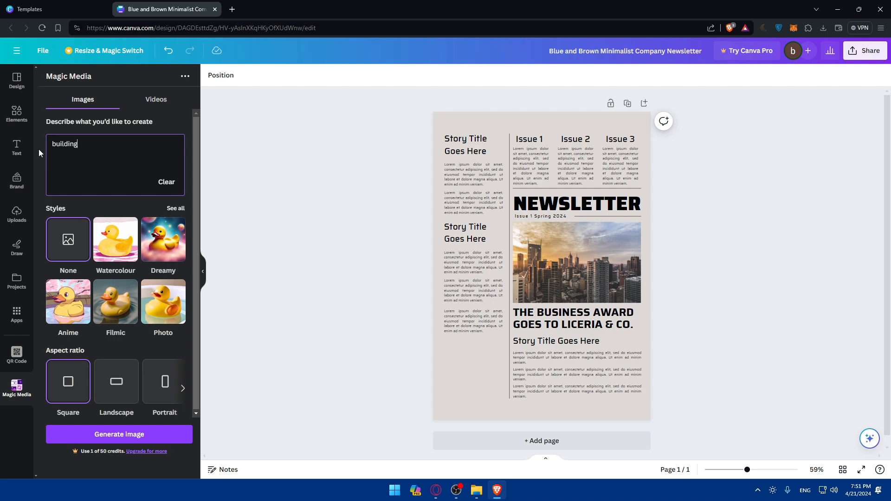
{"action": "type", "text": "hug"}
{"action": "key", "text": "BackSpace"}
{"action": "key", "text": "BackSpace"}
{"action": "type", "text": "igh"}
{"action": "key", "text": "Right"}
{"action": "key", "text": "Right"}
{"action": "key", "text": "Right"}
{"action": "key", "text": "Right"}
{"action": "key", "text": "Right"}
{"action": "key", "text": "Right"}
{"action": "key", "text": "Right"}
{"action": "type", "text": "s"}
{"action": "key", "text": "Return"}
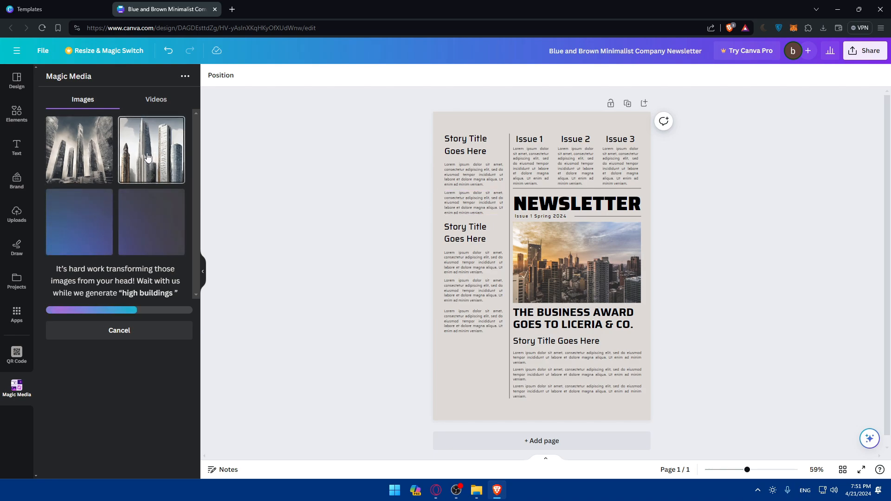
Place the second generated skyscraper image in the empty space at the bottom of the left column and fit it there
{"action": "left_click_drag", "start_coordinate": [151, 160], "coordinate": [467, 386]}
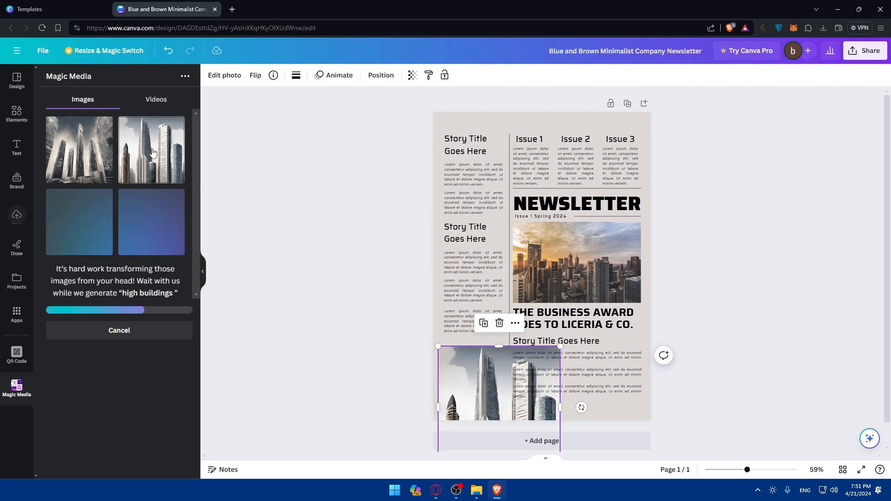
{"action": "left_click_drag", "start_coordinate": [504, 374], "coordinate": [486, 351]}
{"action": "left_click_drag", "start_coordinate": [542, 324], "coordinate": [468, 357]}
{"action": "left_click", "coordinate": [342, 314]}
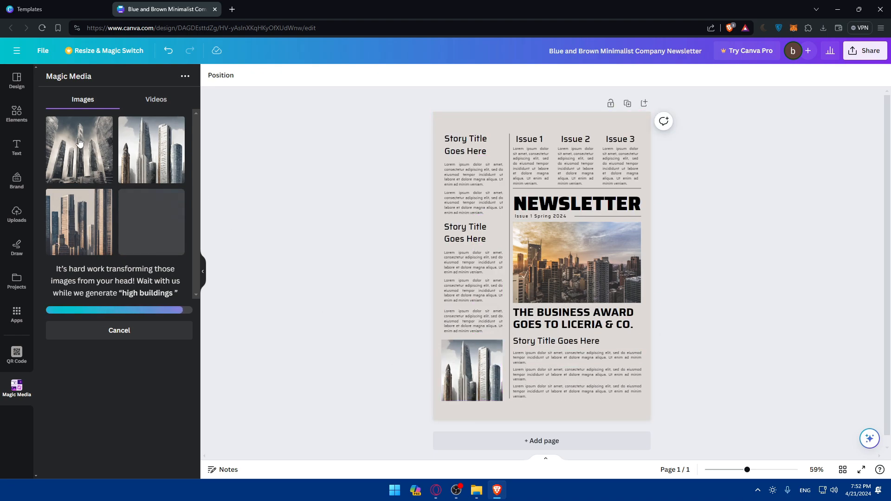
Generate a QR code for google.com and place it in the page's lower-right corner at a small size
{"action": "left_click", "coordinate": [19, 355]}
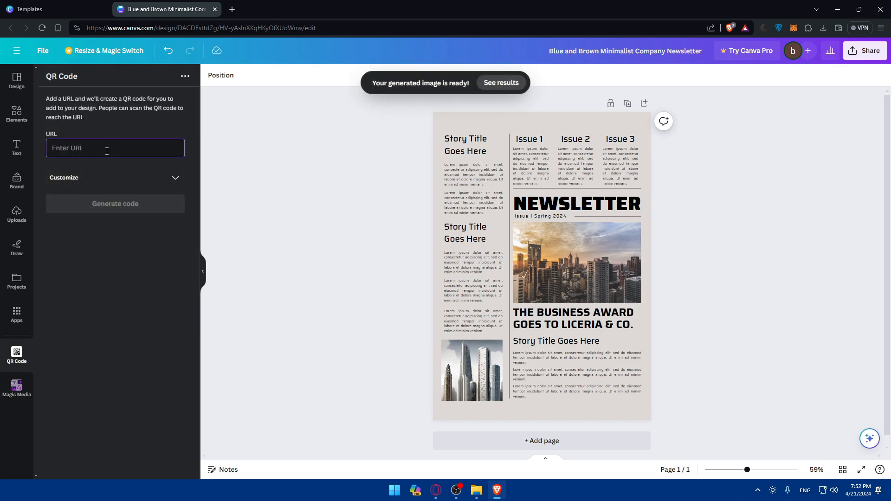
{"action": "type", "text": "google.com"}
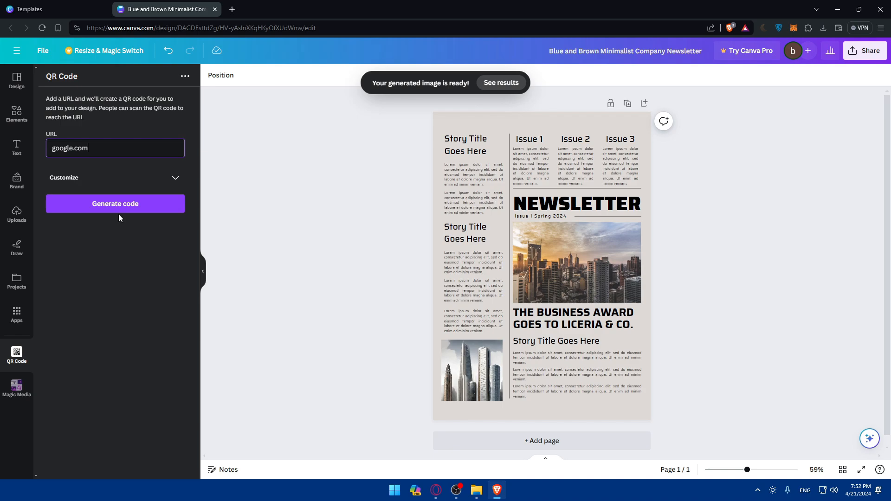
{"action": "left_click", "coordinate": [119, 212]}
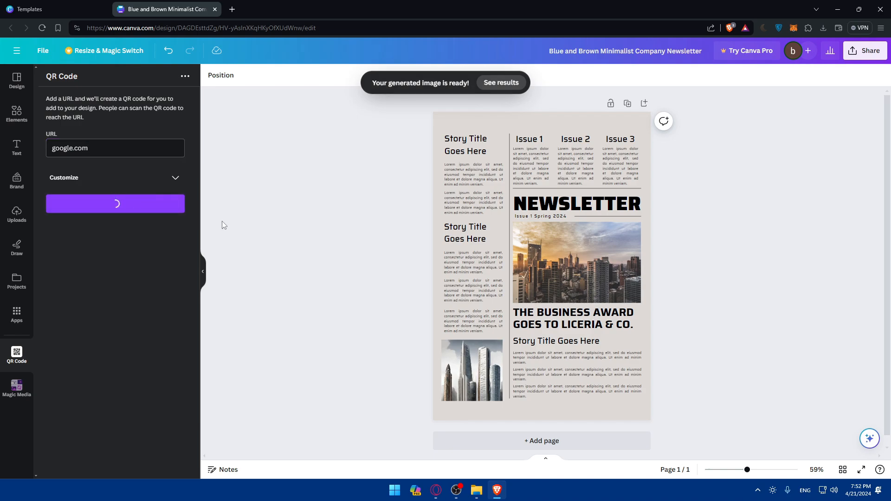
{"action": "left_click_drag", "start_coordinate": [582, 231], "coordinate": [666, 426]}
{"action": "mouse_move", "coordinate": [652, 397]}
{"action": "left_mouse_down"}
{"action": "mouse_move", "coordinate": [481, 205]}
{"action": "mouse_move", "coordinate": [444, 126]}
{"action": "mouse_move", "coordinate": [648, 419]}
{"action": "mouse_move", "coordinate": [641, 405]}
{"action": "left_mouse_up"}
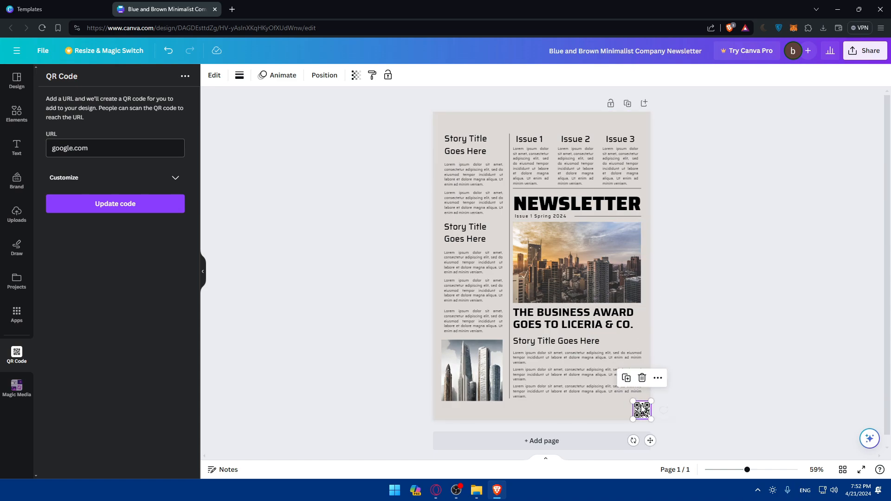
{"action": "left_click", "coordinate": [714, 376]}
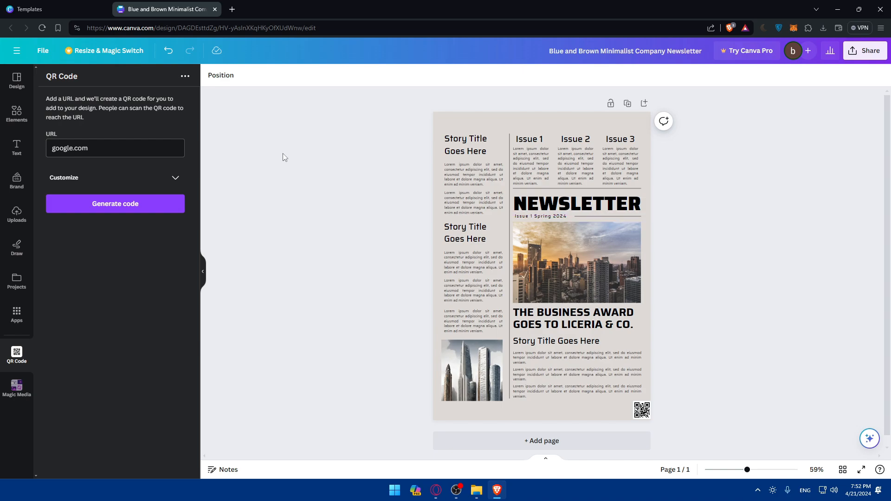
Select the skyscraper image and nudge its position slightly
{"action": "left_click", "coordinate": [17, 114]}
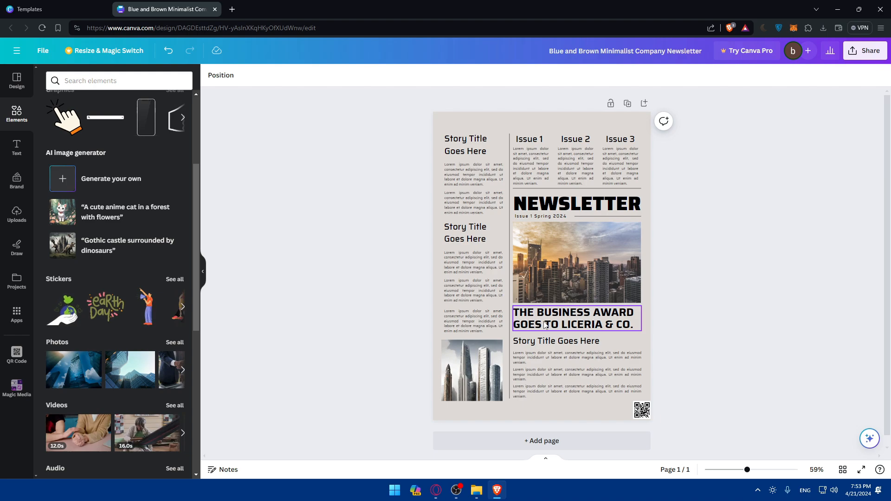
{"action": "left_click", "coordinate": [468, 355]}
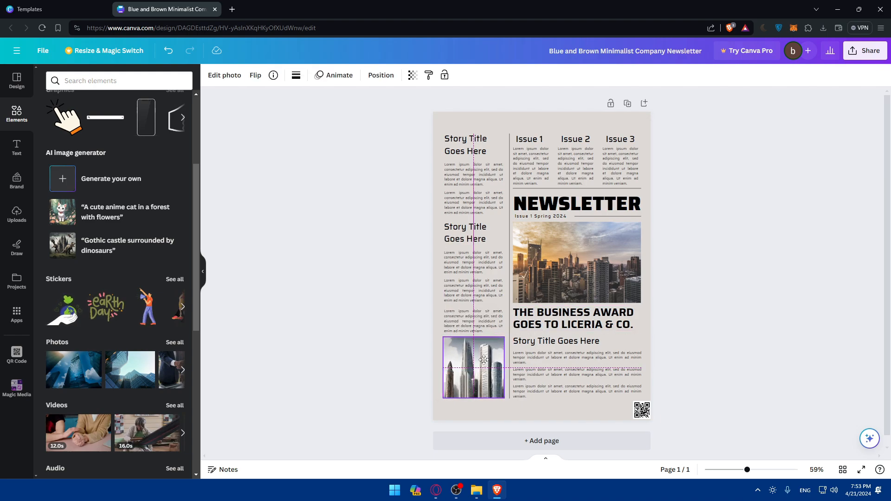
{"action": "left_click_drag", "start_coordinate": [441, 339], "coordinate": [443, 341]}
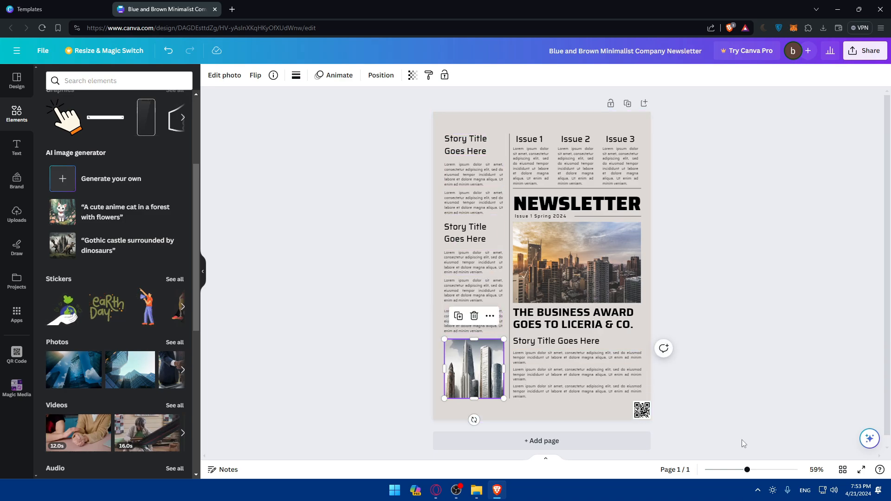
Resize the skyscraper image slightly smaller from its top-right corner to align with the column
{"action": "left_click_drag", "start_coordinate": [747, 469], "coordinate": [784, 471]}
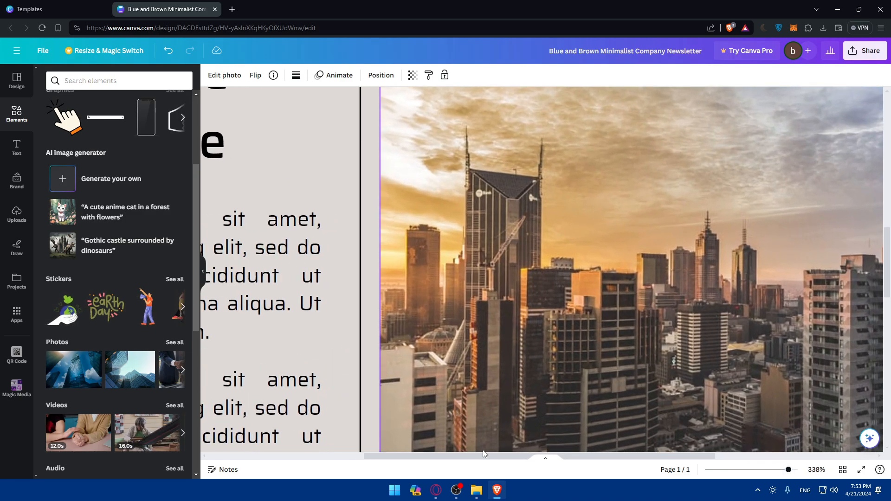
{"action": "left_click_drag", "start_coordinate": [475, 456], "coordinate": [358, 446]}
{"action": "scroll", "coordinate": [400, 358], "scroll_direction": "left", "scroll_amount": 2}
{"action": "scroll", "coordinate": [400, 357], "scroll_direction": "down", "scroll_amount": 3}
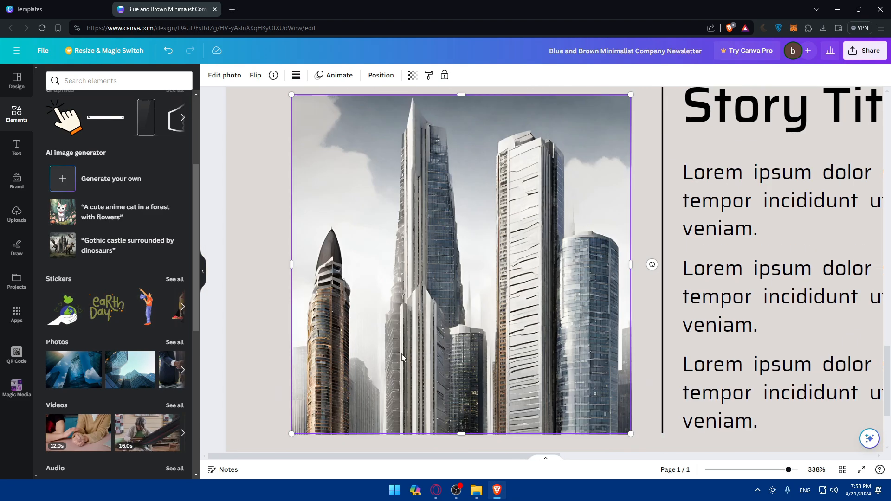
{"action": "left_click_drag", "start_coordinate": [296, 250], "coordinate": [295, 249]}
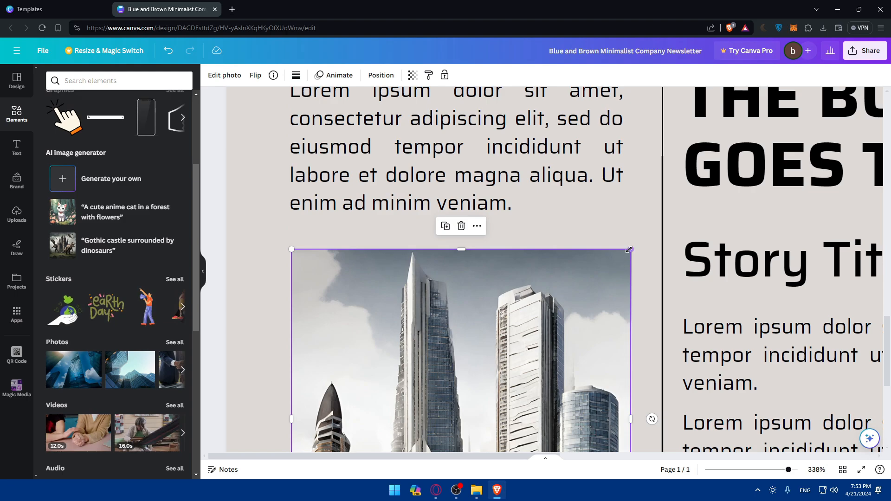
{"action": "left_click_drag", "start_coordinate": [628, 250], "coordinate": [617, 255]}
{"action": "scroll", "coordinate": [497, 322], "scroll_direction": "down", "scroll_amount": 6}
{"action": "mouse_move", "coordinate": [457, 288]}
{"action": "left_mouse_down"}
{"action": "mouse_move", "coordinate": [457, 299]}
{"action": "mouse_move", "coordinate": [457, 287]}
{"action": "left_mouse_up"}
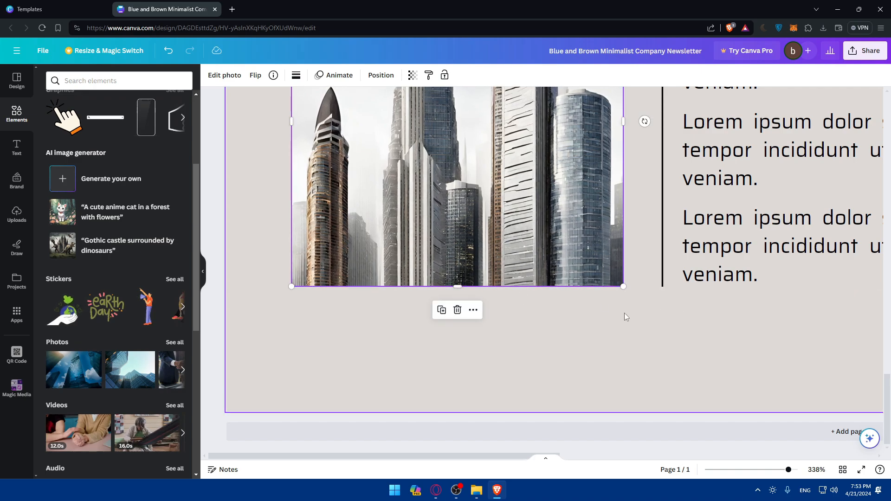
{"action": "scroll", "coordinate": [640, 315], "scroll_direction": "up", "scroll_amount": 3}
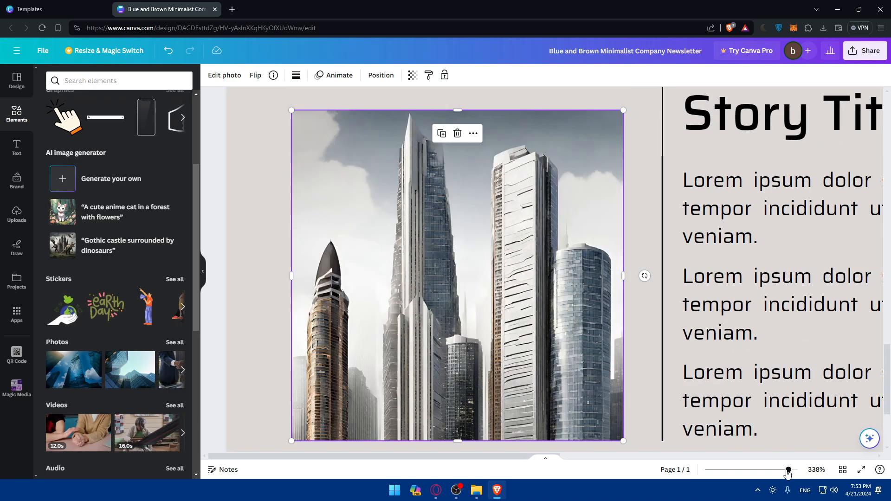
Enlarge the QR code slightly from its top-left corner
{"action": "left_click_drag", "start_coordinate": [789, 470], "coordinate": [774, 470]}
{"action": "left_click_drag", "start_coordinate": [556, 456], "coordinate": [687, 456]}
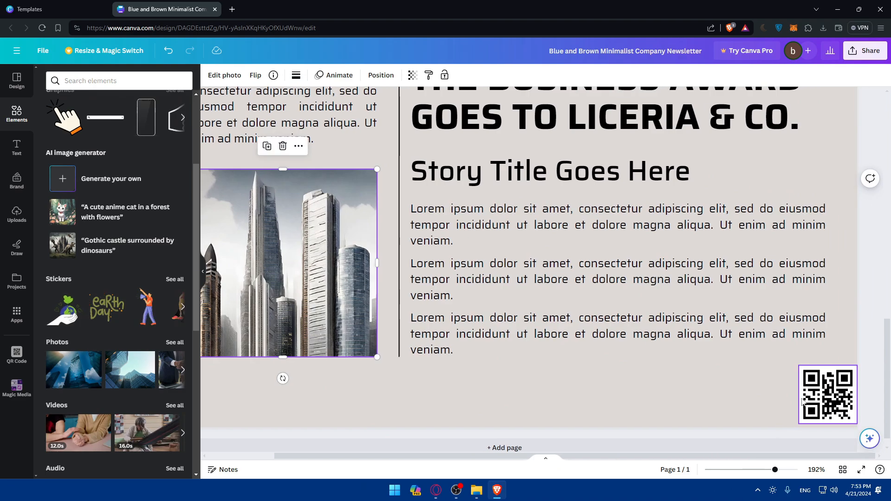
{"action": "left_click", "coordinate": [801, 367]}
{"action": "left_click_drag", "start_coordinate": [801, 366], "coordinate": [790, 357]}
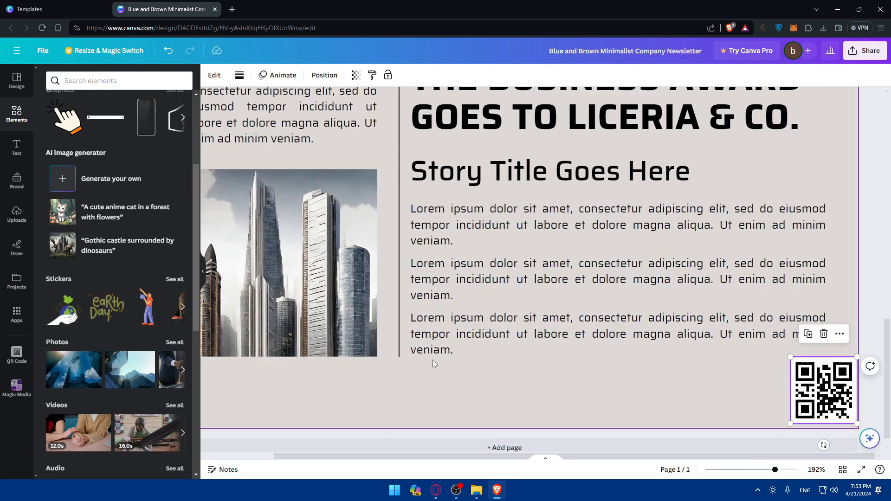
{"action": "left_click_drag", "start_coordinate": [775, 469], "coordinate": [757, 470]}
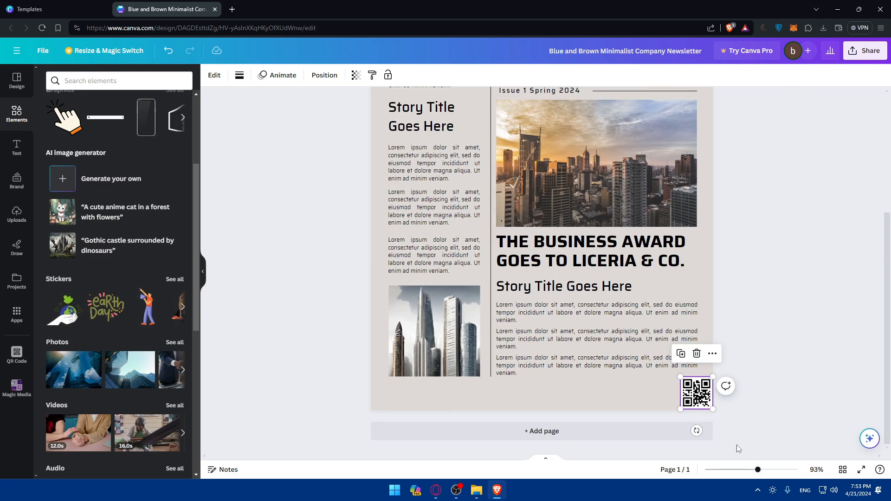
Set the design's collaboration link access to Anyone with the link
{"action": "scroll", "coordinate": [700, 322], "scroll_direction": "up", "scroll_amount": 4}
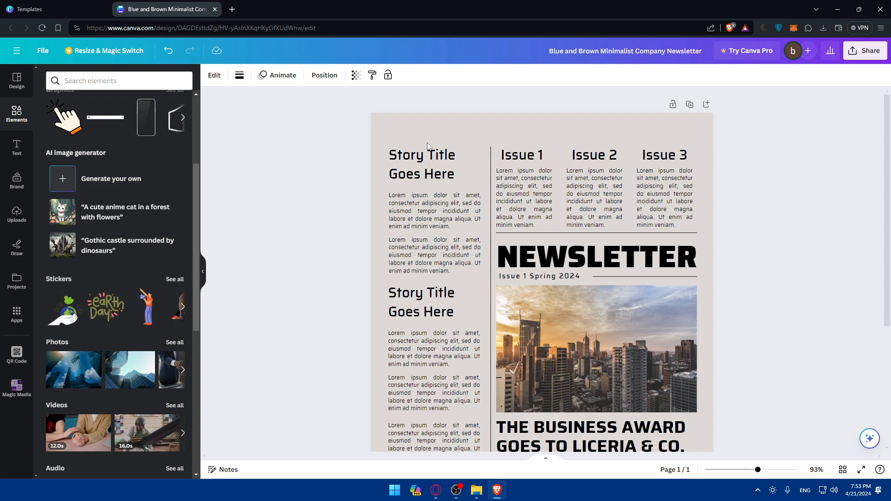
{"action": "left_click", "coordinate": [864, 51]}
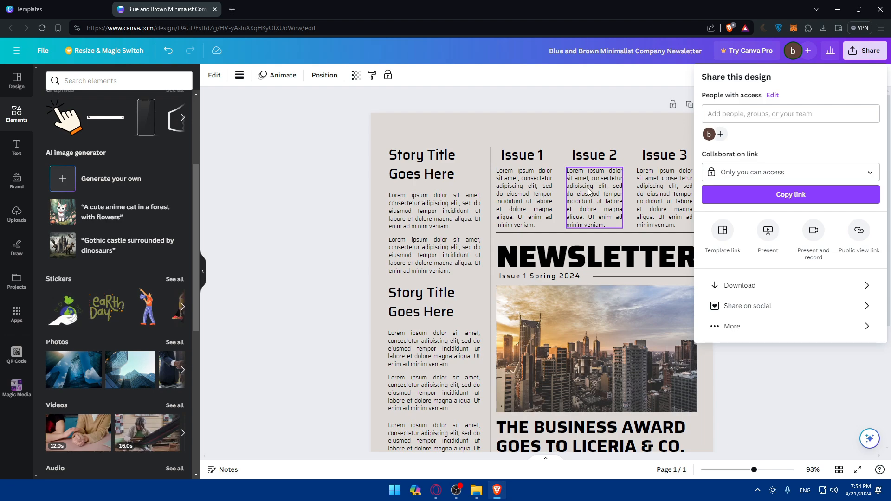
{"action": "left_click", "coordinate": [772, 172]}
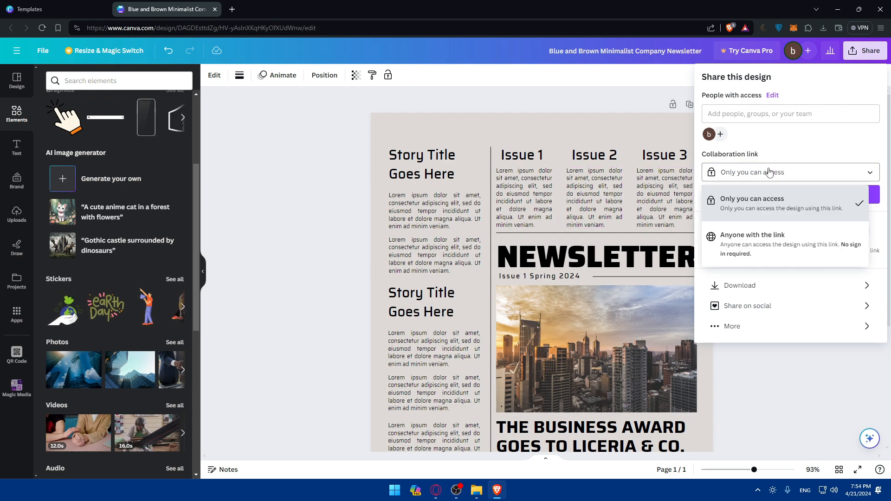
{"action": "left_click", "coordinate": [765, 248]}
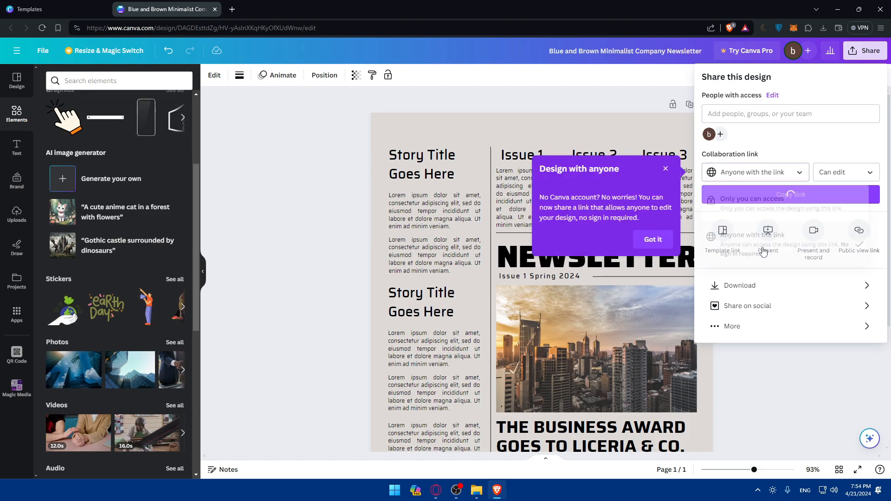
Change the collaboration link access back to Only you can access
{"action": "left_click", "coordinate": [789, 173]}
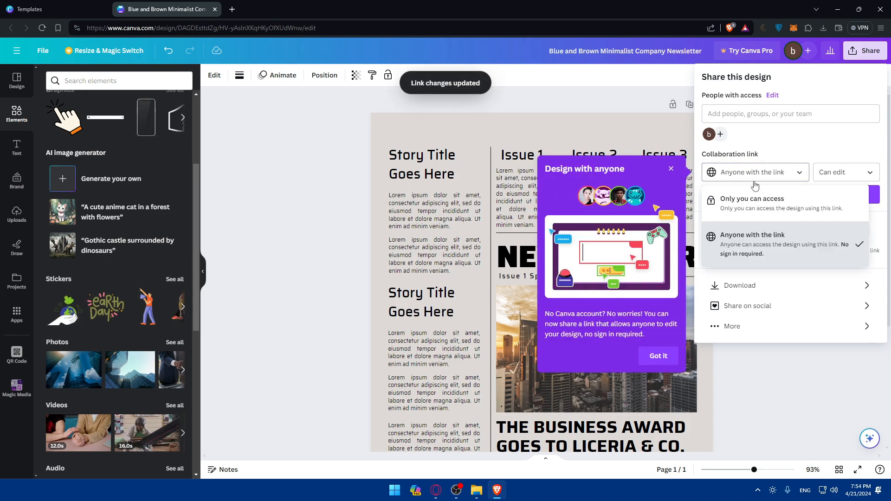
{"action": "left_click", "coordinate": [754, 204]}
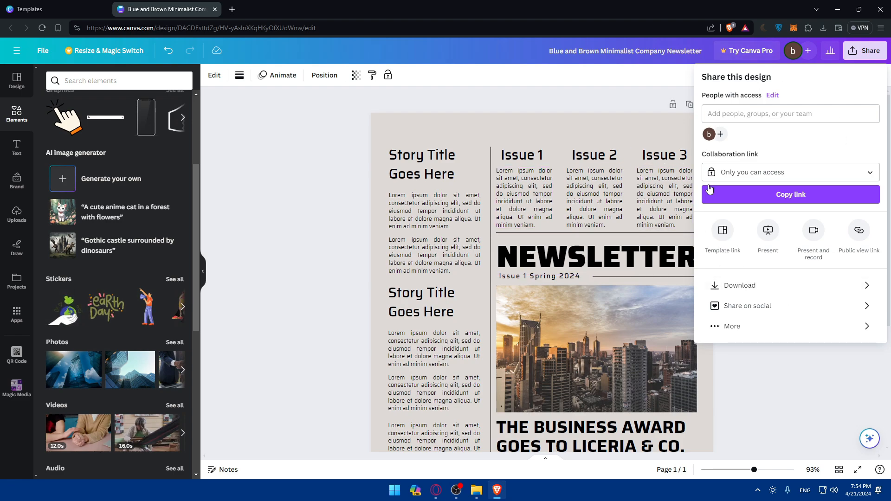
Review the download file type options for the newsletter, then close the share panel without downloading
{"action": "left_click", "coordinate": [794, 287]}
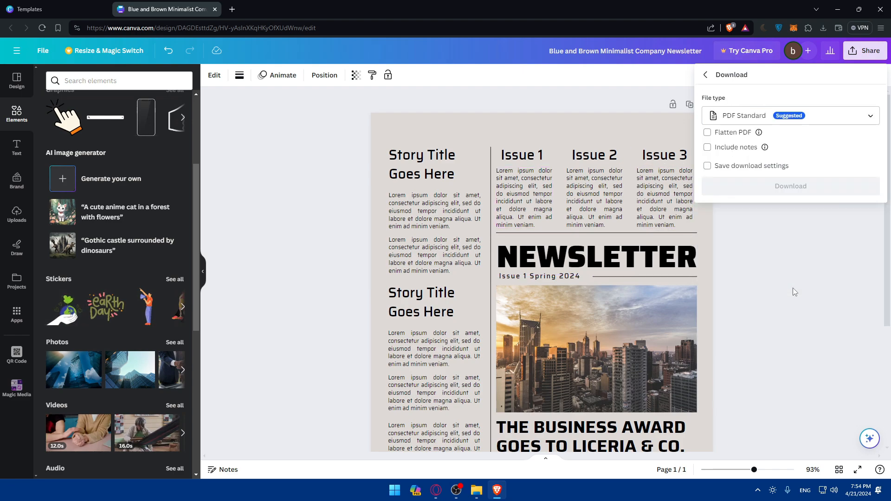
{"action": "left_click", "coordinate": [812, 122]}
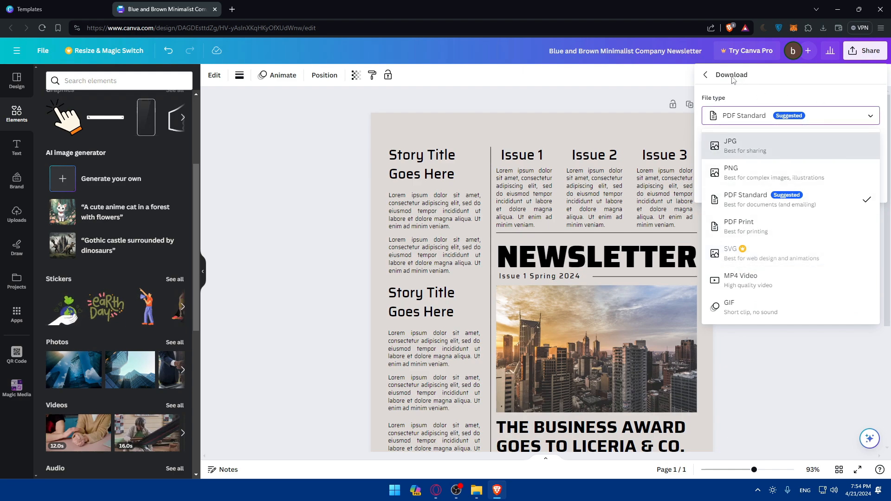
{"action": "left_click", "coordinate": [707, 76]}
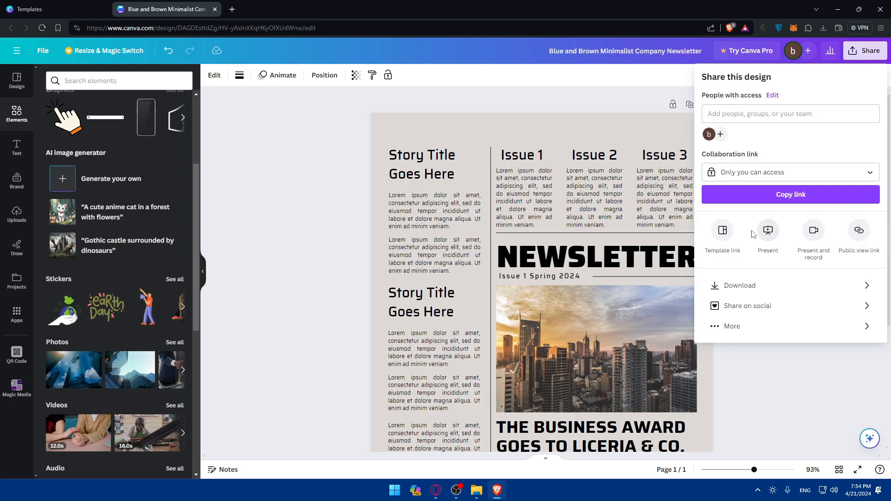
{"action": "left_click", "coordinate": [770, 287]}
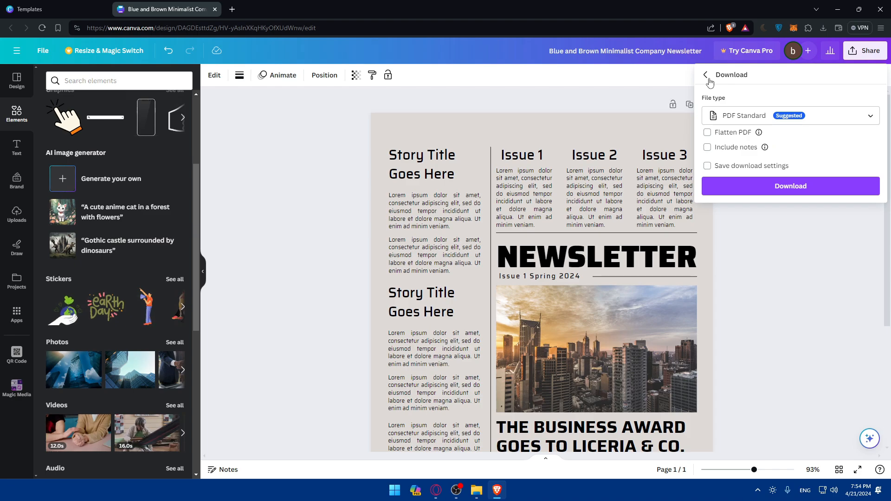
{"action": "left_click", "coordinate": [706, 75]}
{"action": "left_click", "coordinate": [548, 79]}
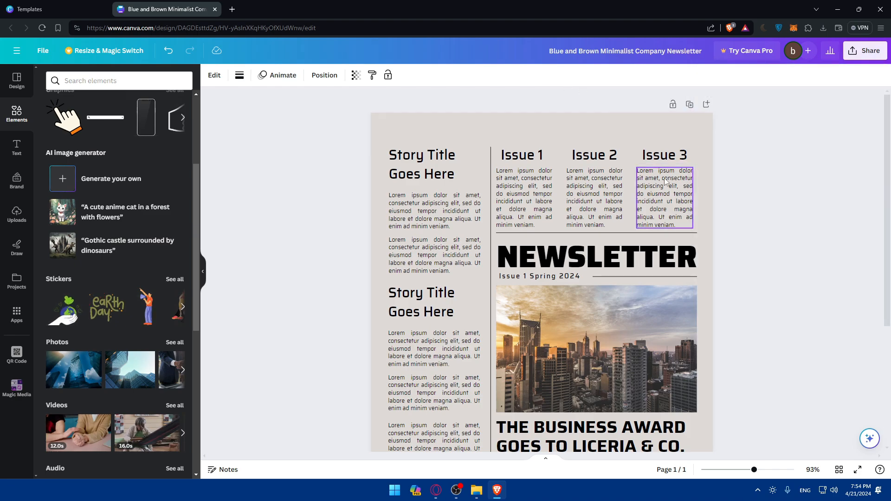
Switch to the templates page and open the Canva Pro pricing page
{"action": "left_click", "coordinate": [64, 5]}
{"action": "left_click", "coordinate": [112, 156]}
{"action": "scroll", "coordinate": [176, 116], "scroll_direction": "down", "scroll_amount": 3}
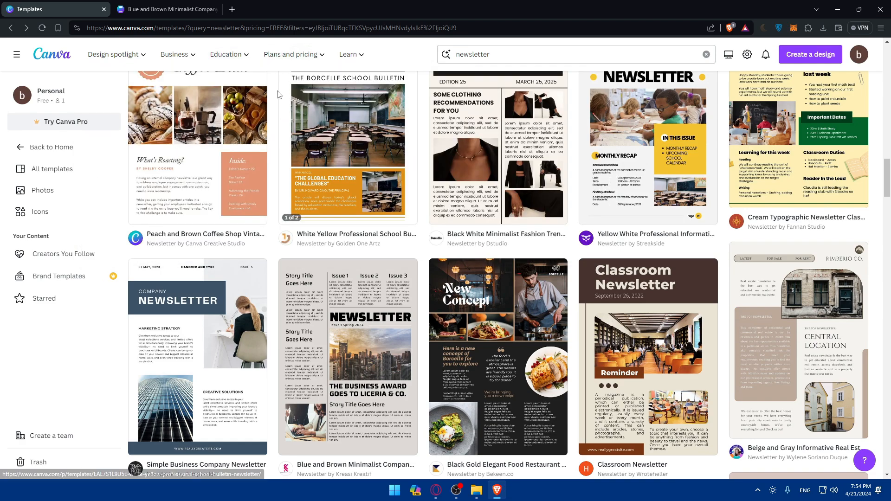
{"action": "mouse_move", "coordinate": [284, 54]}
{"action": "left_click", "coordinate": [279, 147]}
{"action": "left_click", "coordinate": [276, 296]}
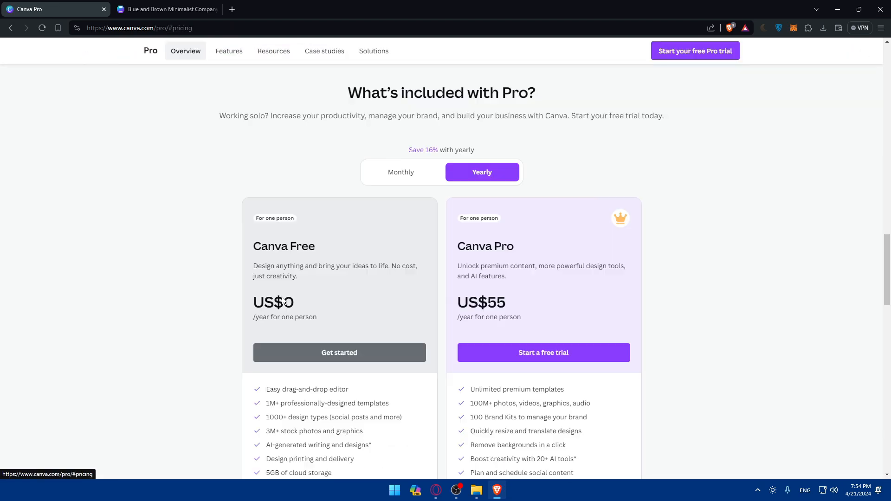
Compare the Canva Free and Canva Pro plans with monthly billing selected
{"action": "scroll", "coordinate": [471, 269], "scroll_direction": "down", "scroll_amount": 1}
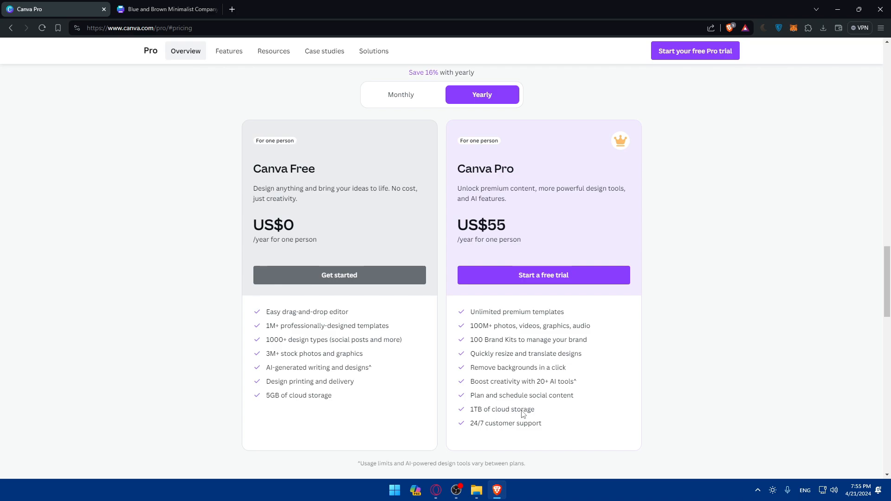
{"action": "left_click", "coordinate": [399, 100]}
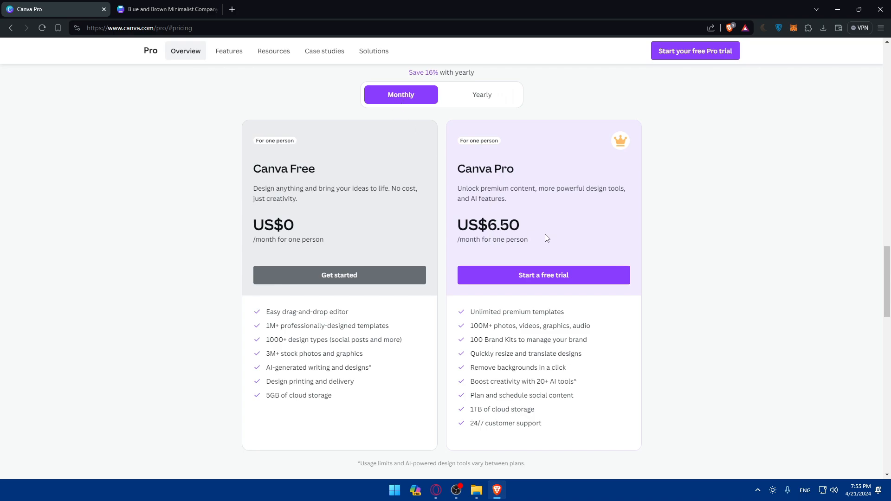
{"action": "scroll", "coordinate": [546, 236], "scroll_direction": "down", "scroll_amount": 12}
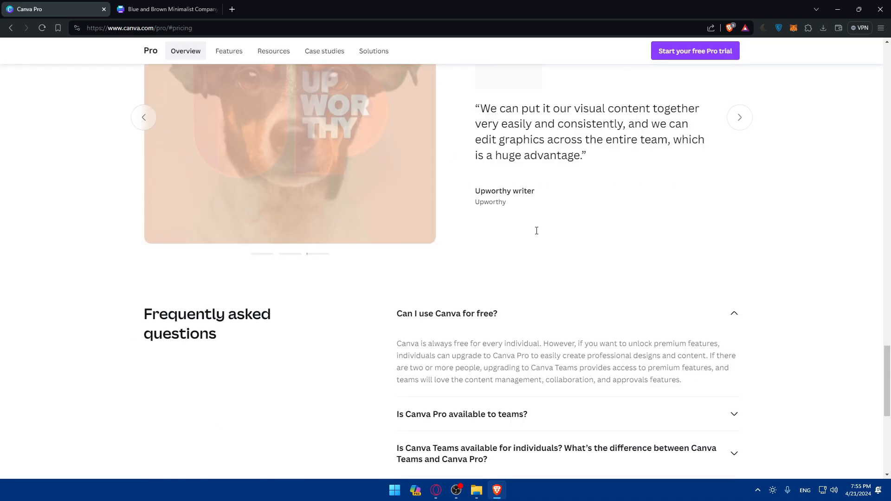
{"action": "scroll", "coordinate": [536, 231], "scroll_direction": "up", "scroll_amount": 15}
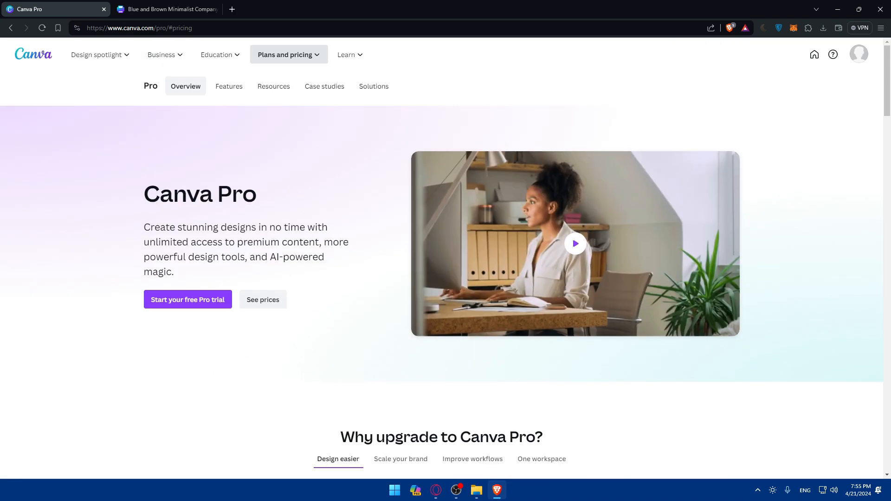